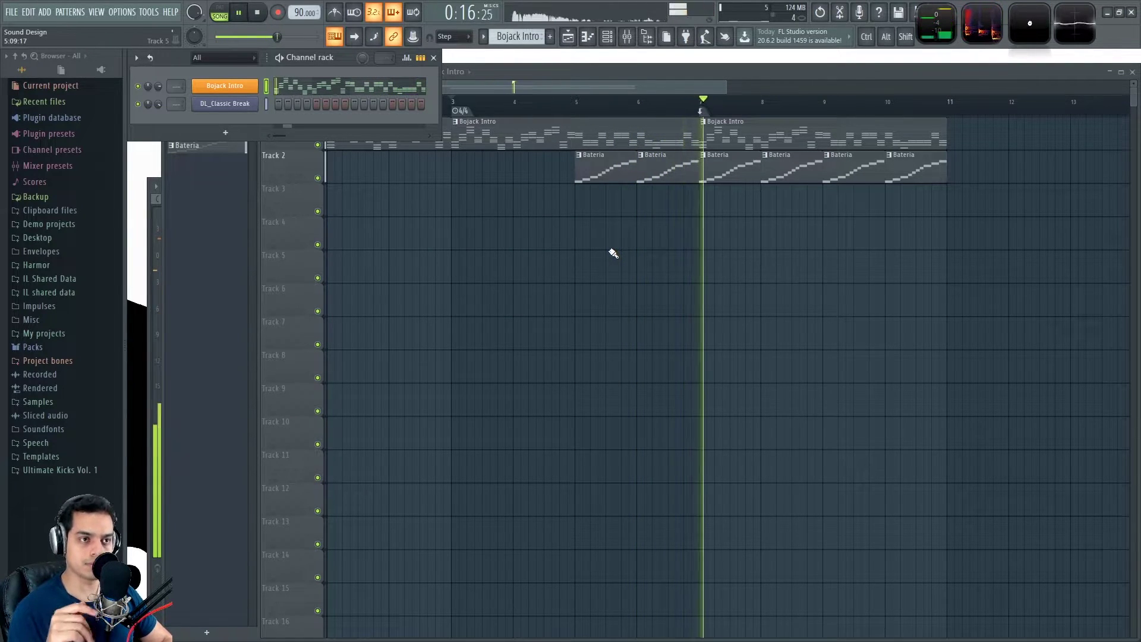
- Stop playback, add a new Sytrus channel and load its Default preset
{"action": "key", "text": "space"}
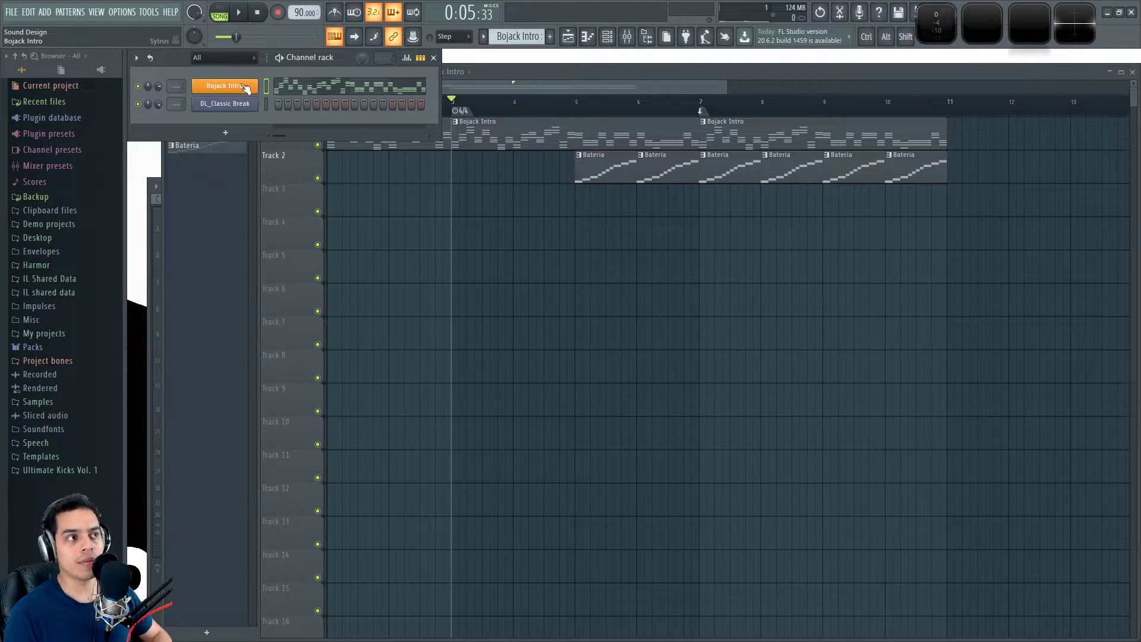
{"action": "left_click", "coordinate": [225, 133]}
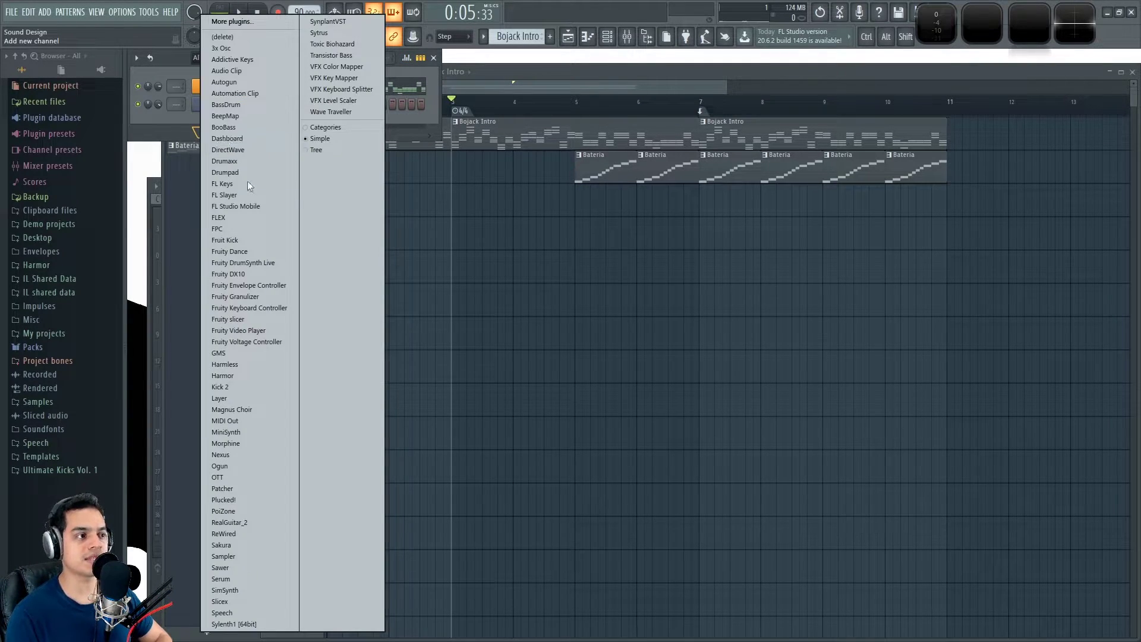
{"action": "left_click", "coordinate": [323, 34]}
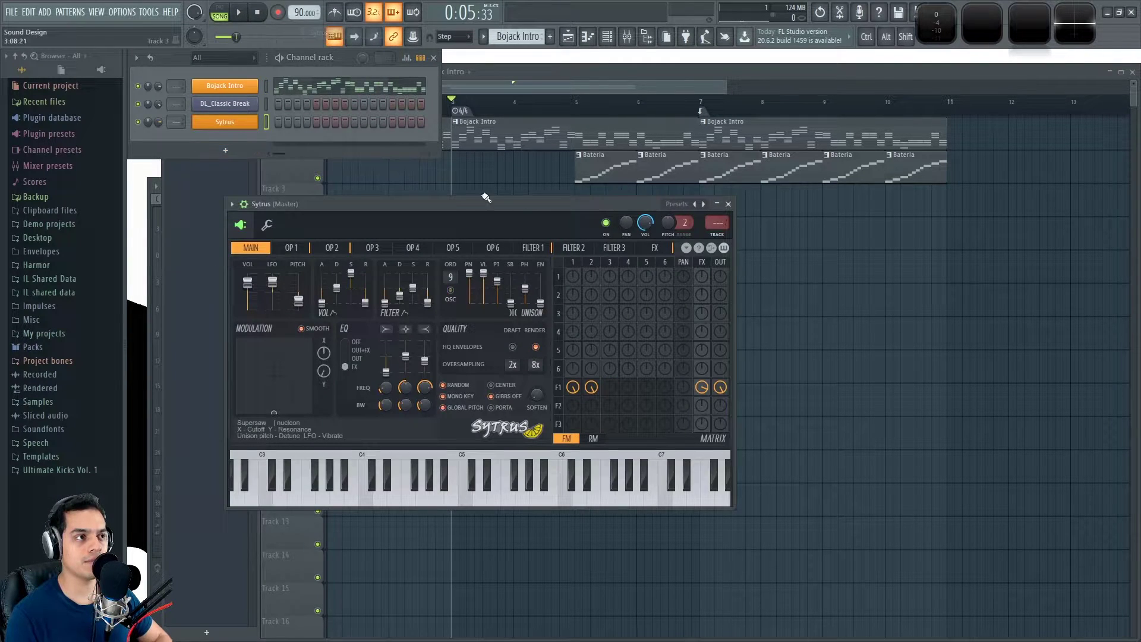
{"action": "left_click", "coordinate": [698, 205]}
{"action": "left_click", "coordinate": [277, 31]}
- Copy the Bojack Intro channel's notes into the new Sytrus channel and solo that channel
{"action": "left_click", "coordinate": [266, 85]}
{"action": "key", "text": "ctrl+c"}
{"action": "left_click", "coordinate": [266, 122]}
{"action": "key", "text": "ctrl+v"}
{"action": "left_click", "coordinate": [139, 122], "text": "ctrl"}
- Inspect the copied notes in the new channel's piano roll and audition them with the Default sound
{"action": "left_click", "coordinate": [330, 124]}
{"action": "scroll", "coordinate": [455, 333], "scroll_direction": "up", "scroll_amount": 4}
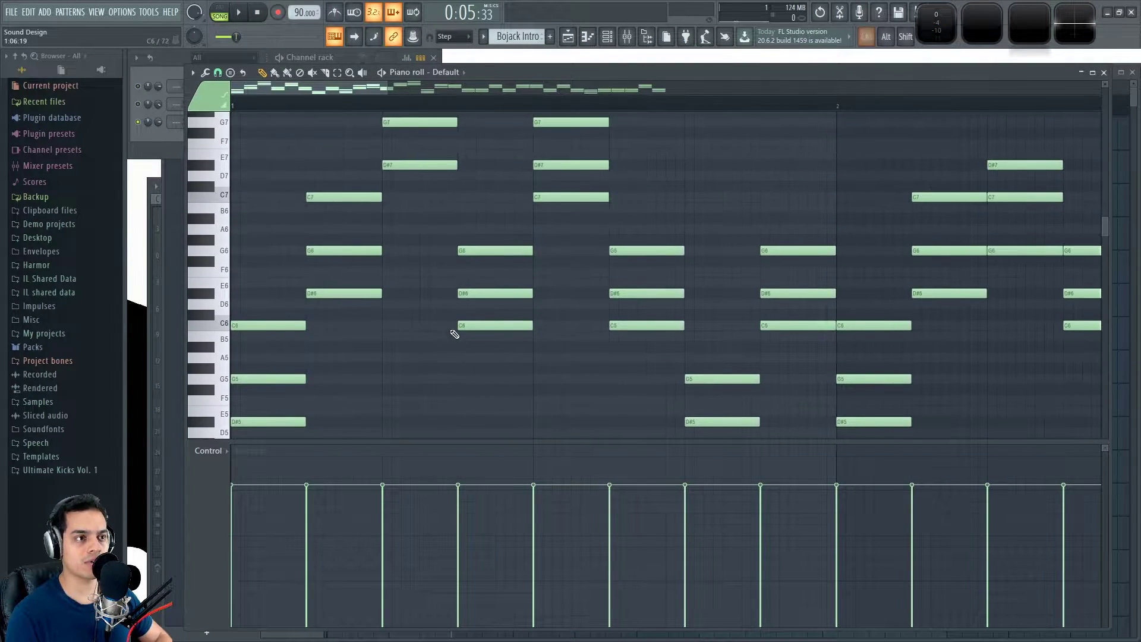
{"action": "scroll", "coordinate": [437, 330], "scroll_direction": "down", "scroll_amount": 5}
{"action": "scroll", "coordinate": [250, 321], "scroll_direction": "up", "scroll_amount": 2}
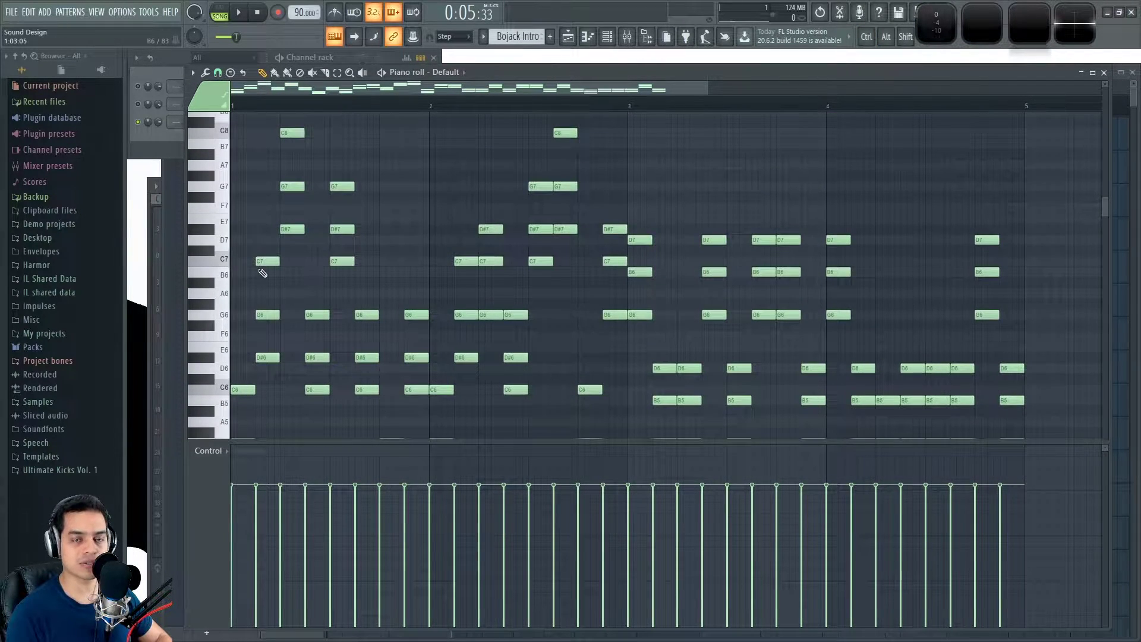
{"action": "scroll", "coordinate": [263, 273], "scroll_direction": "down", "scroll_amount": 3}
{"action": "key", "text": "space"}
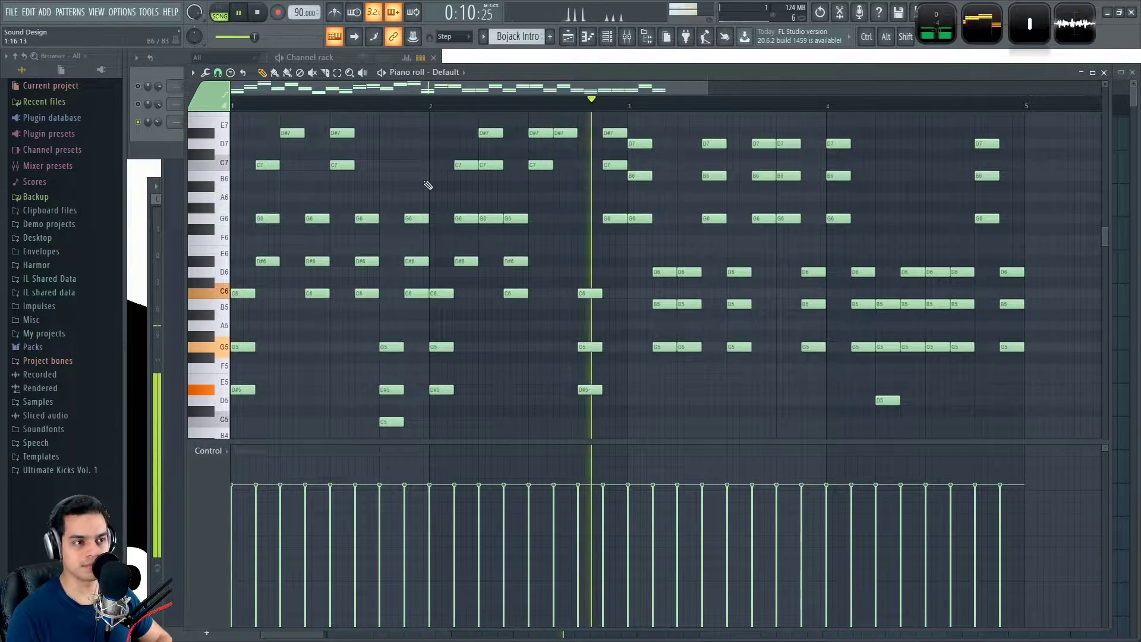
{"action": "key", "text": "space"}
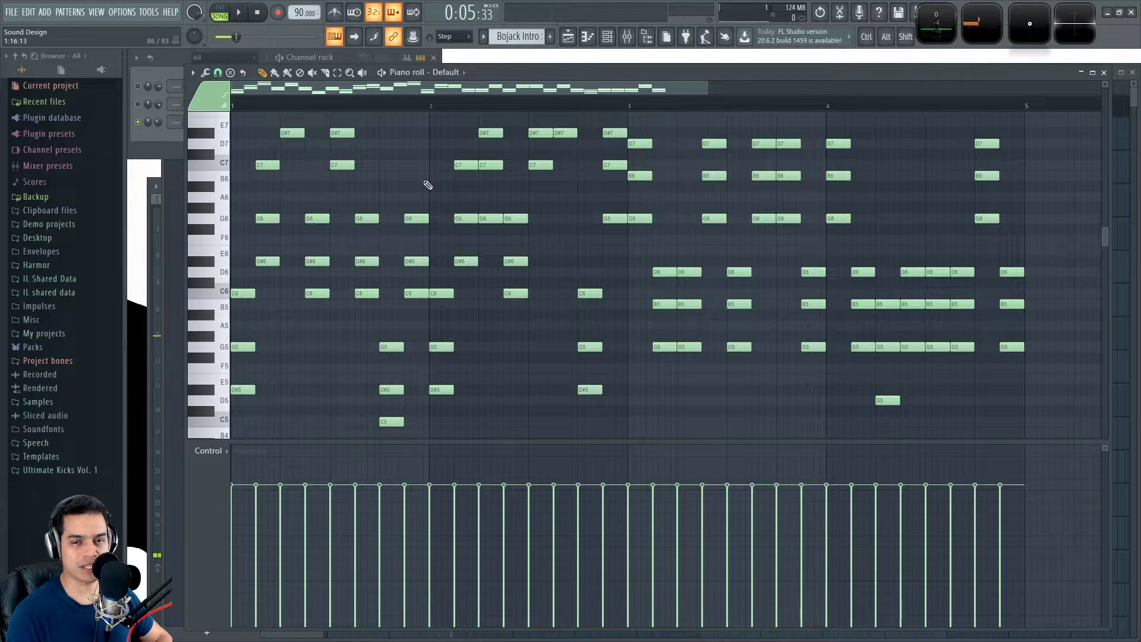
{"action": "left_click", "coordinate": [1104, 72]}
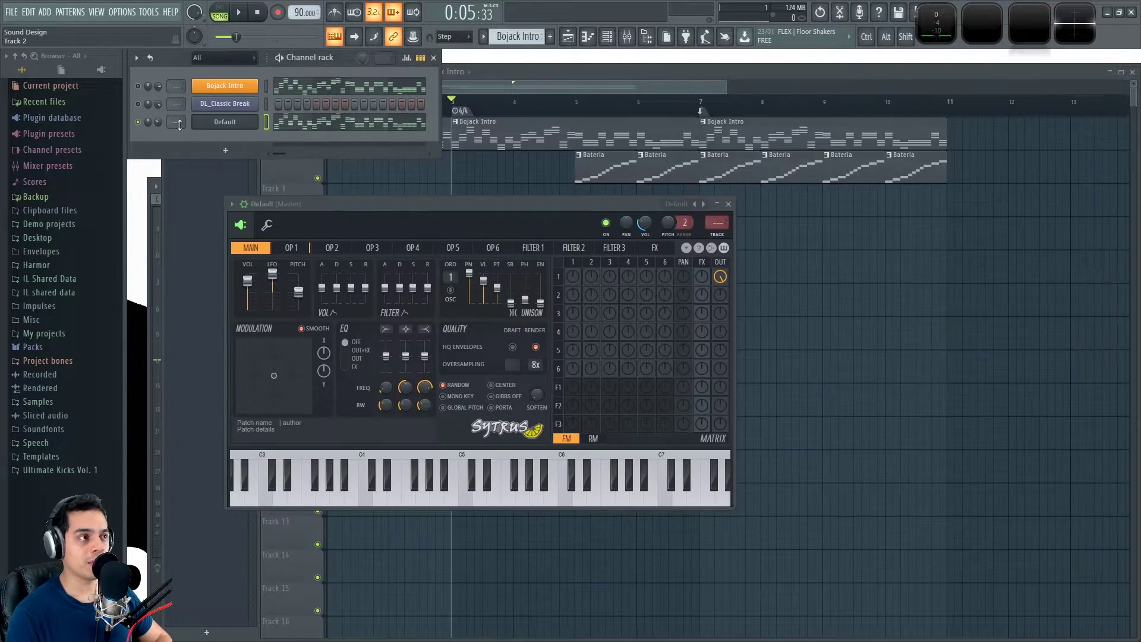
- Reset the new channel's volume to its default and lower the Sytrus master level to about 72%
{"action": "left_click", "coordinate": [157, 121], "text": "alt"}
{"action": "left_click_drag", "start_coordinate": [362, 209], "coordinate": [398, 200]}
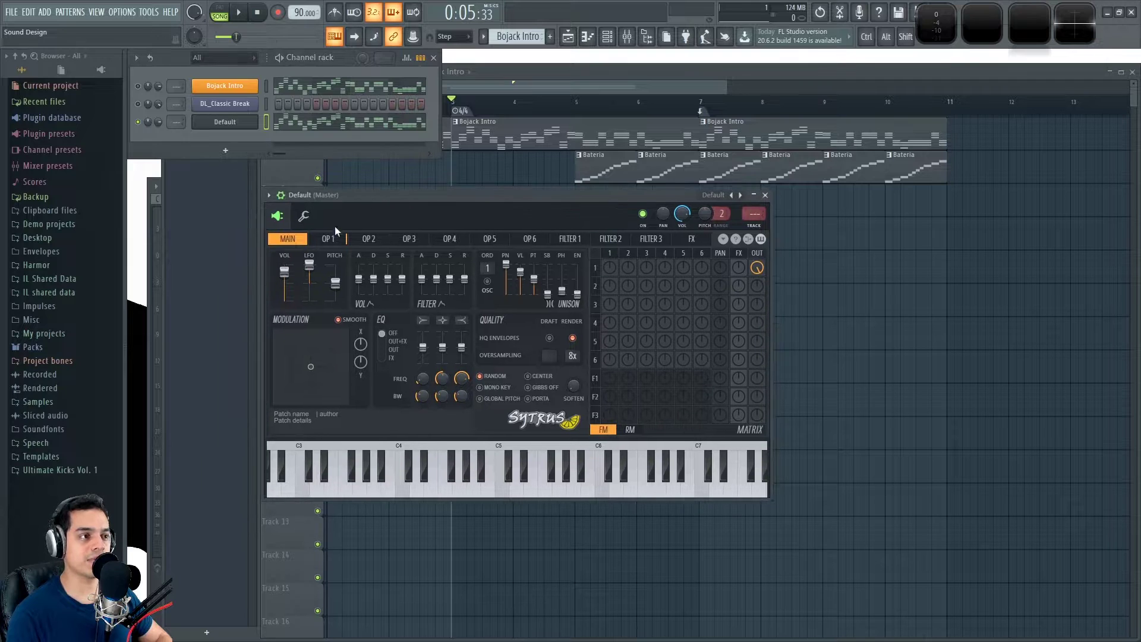
{"action": "left_click", "coordinate": [329, 239]}
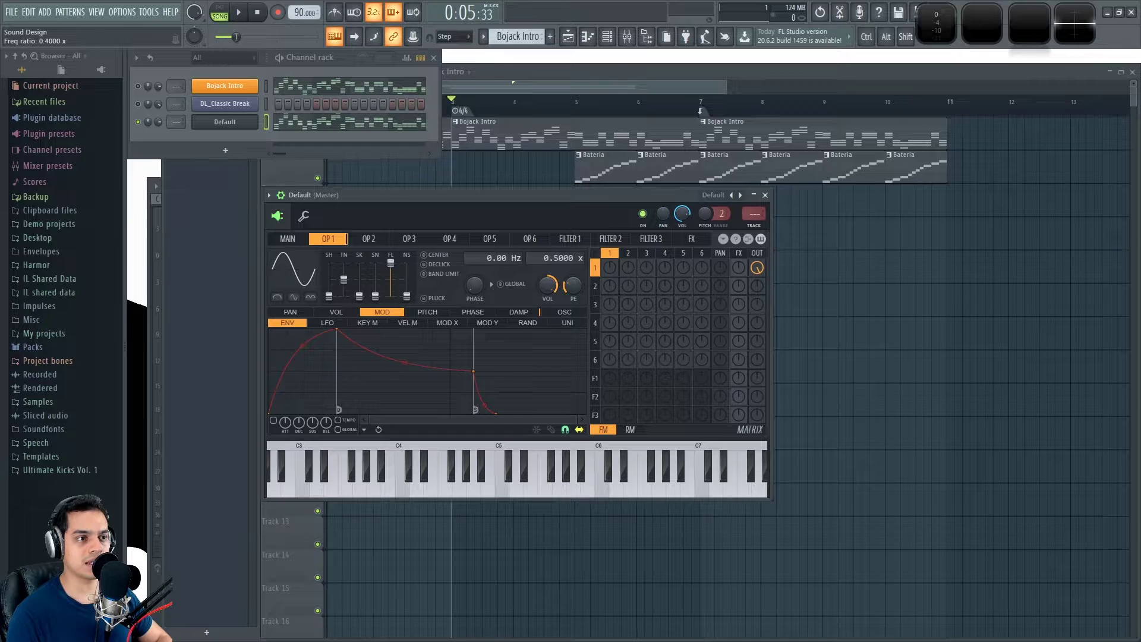
{"action": "left_click", "coordinate": [287, 238]}
{"action": "left_click_drag", "start_coordinate": [284, 271], "coordinate": [286, 285]}
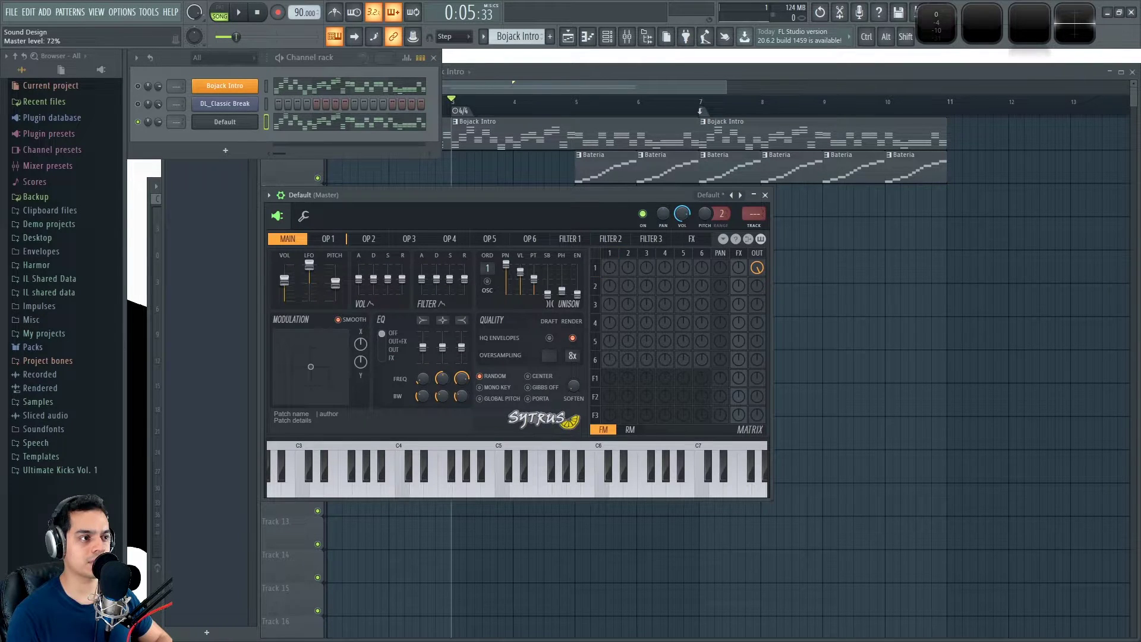
{"action": "key", "text": "space"}
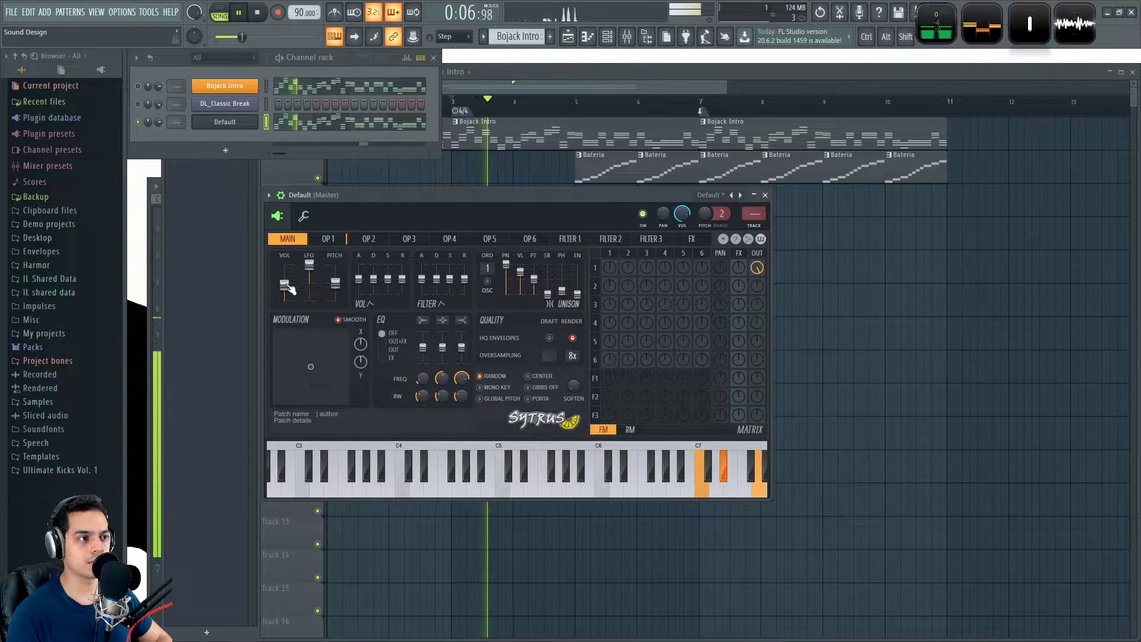
{"action": "key", "text": "space"}
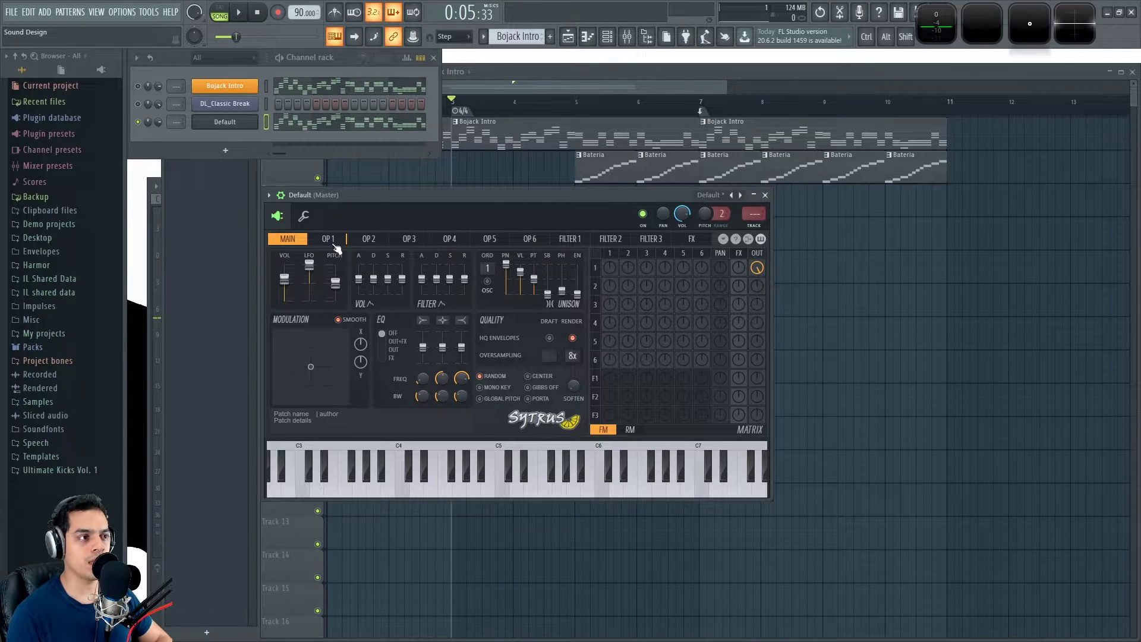
- Shape operator 1's volume envelope with zero attack, a short decay and no sustain, and audition the pluck
{"action": "left_click", "coordinate": [331, 241]}
{"action": "left_click", "coordinate": [338, 311]}
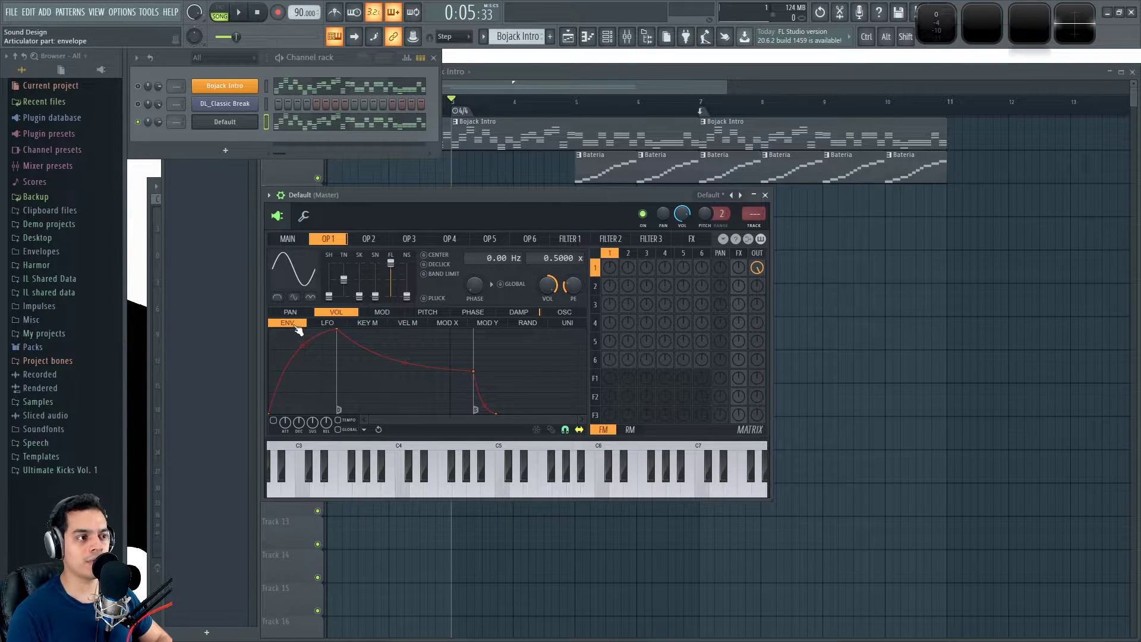
{"action": "left_click_drag", "start_coordinate": [340, 332], "coordinate": [255, 319]}
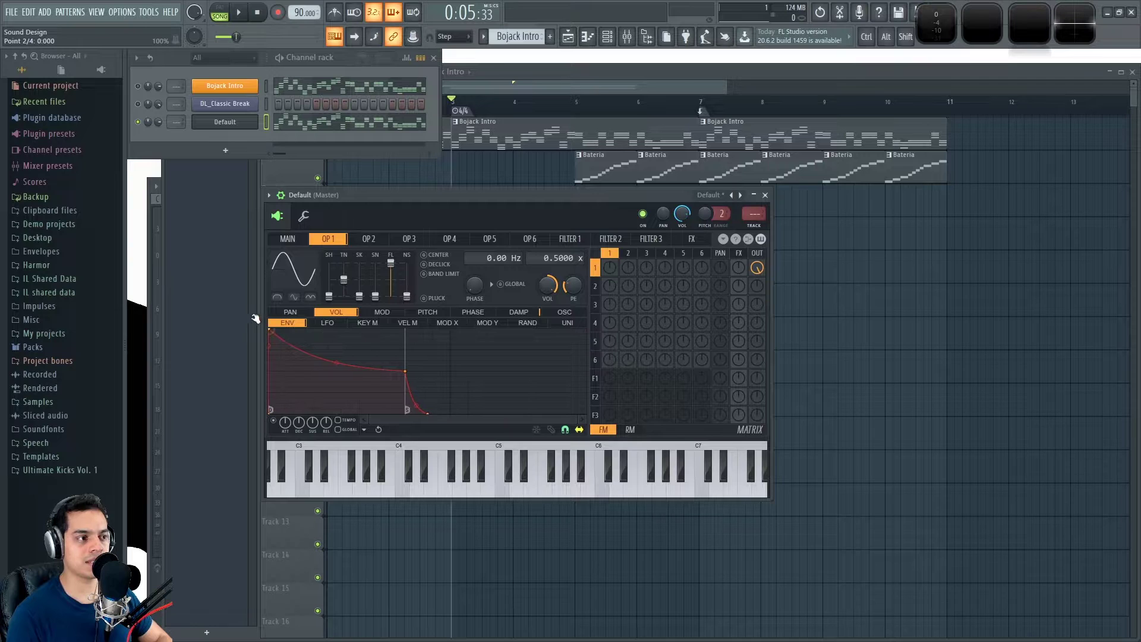
{"action": "left_click_drag", "start_coordinate": [408, 376], "coordinate": [339, 439]}
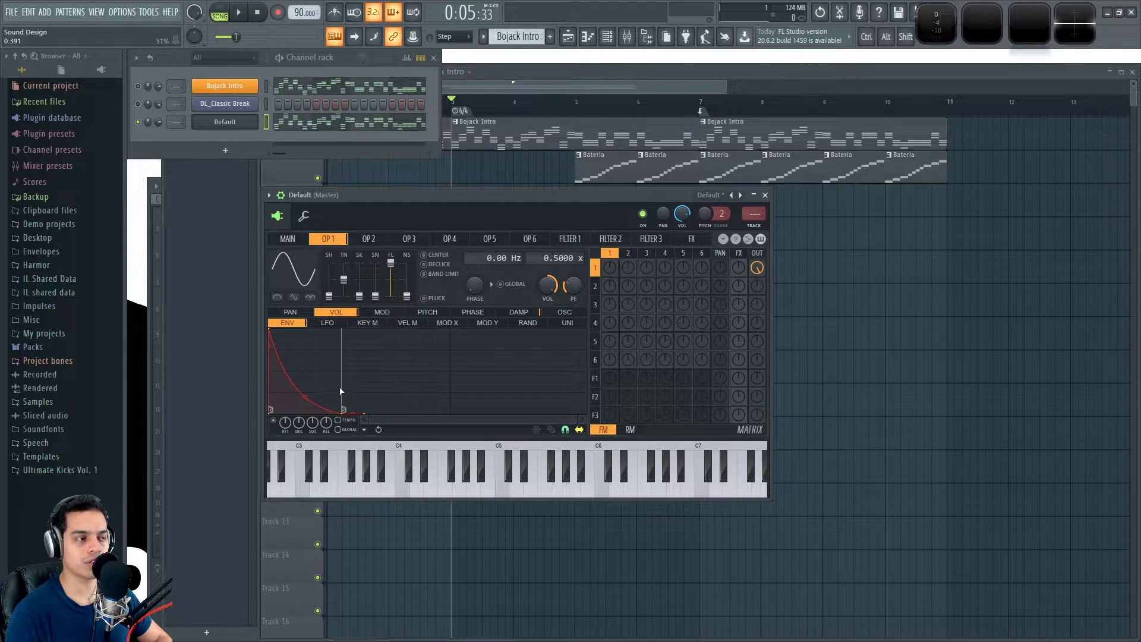
{"action": "key", "text": "space"}
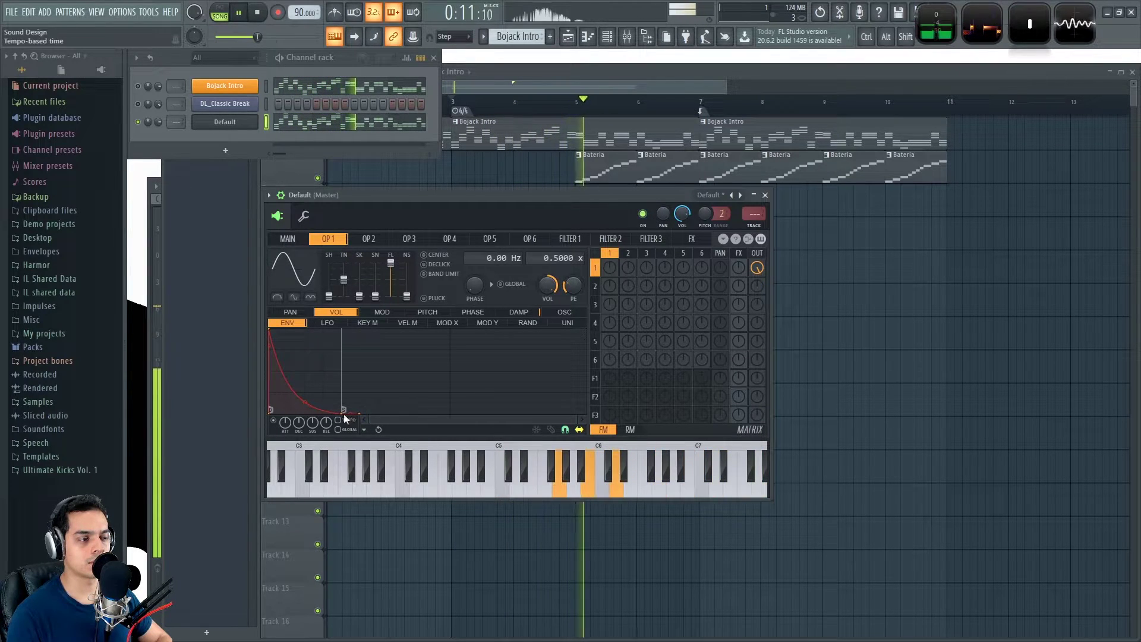
{"action": "key", "text": "space"}
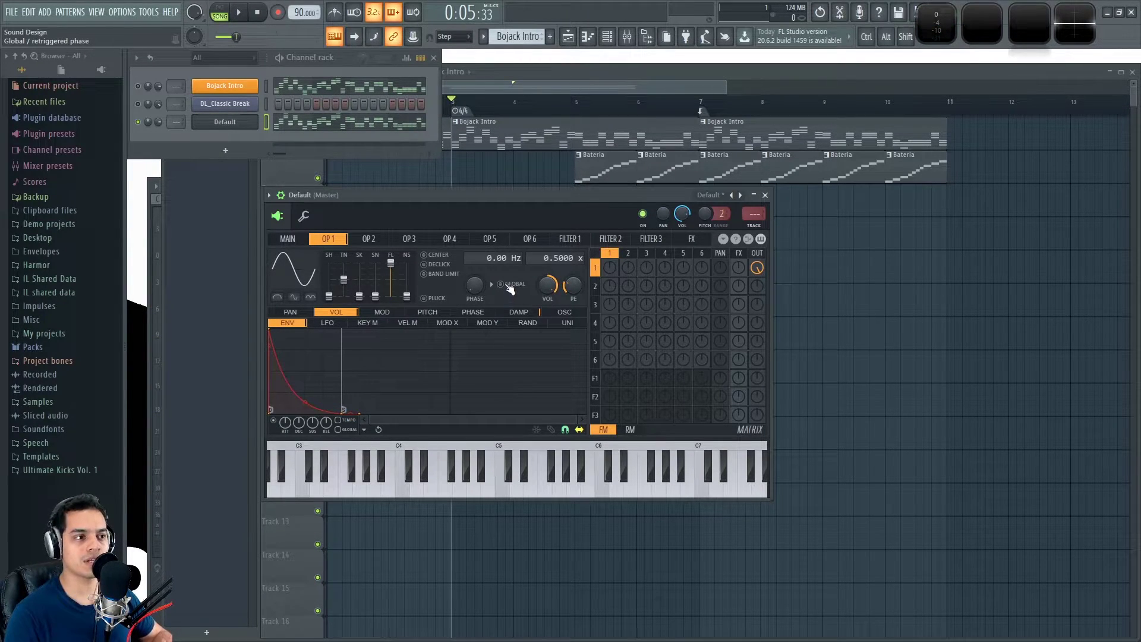
- Set the unison order to 3 and enable global phase on operator 1 while the pattern plays
{"action": "left_click", "coordinate": [288, 238]}
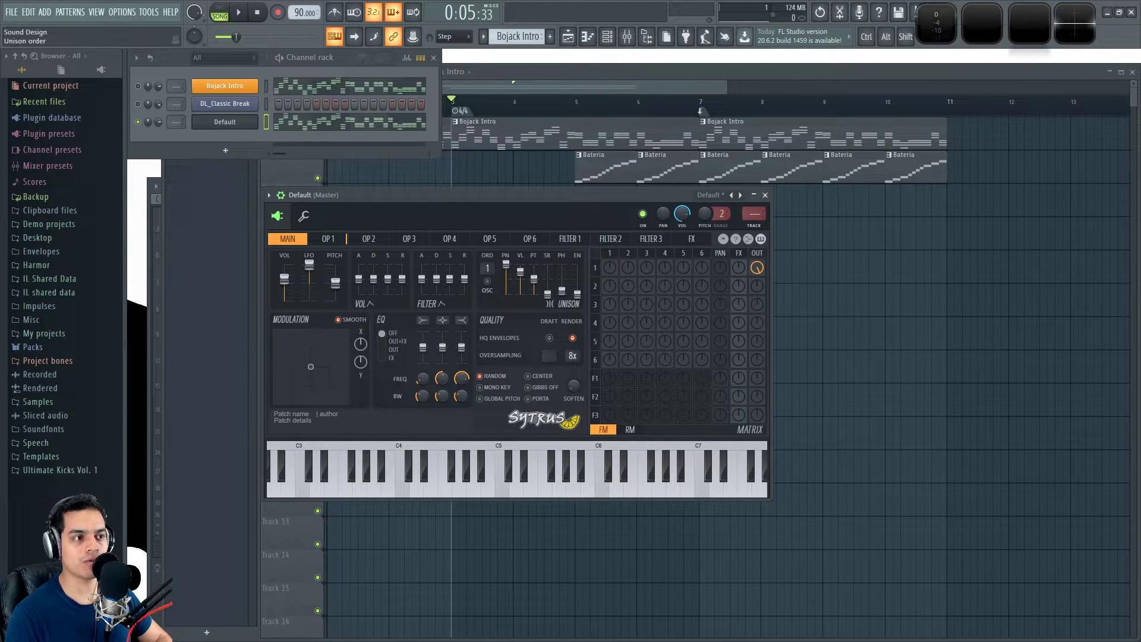
{"action": "key", "text": "space"}
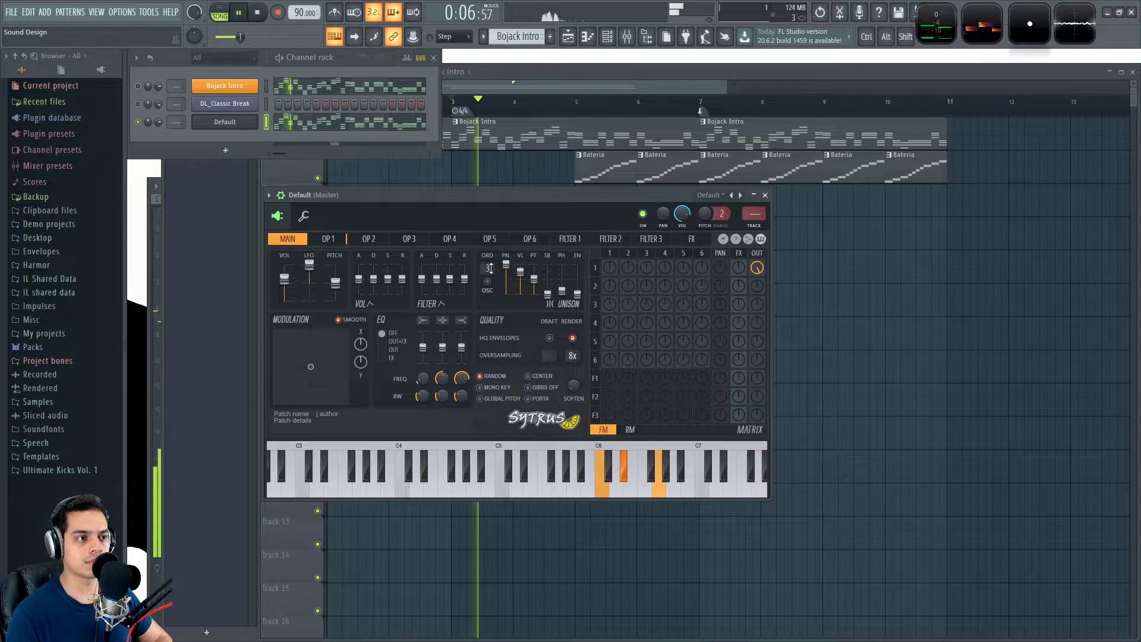
{"action": "left_click", "coordinate": [327, 238]}
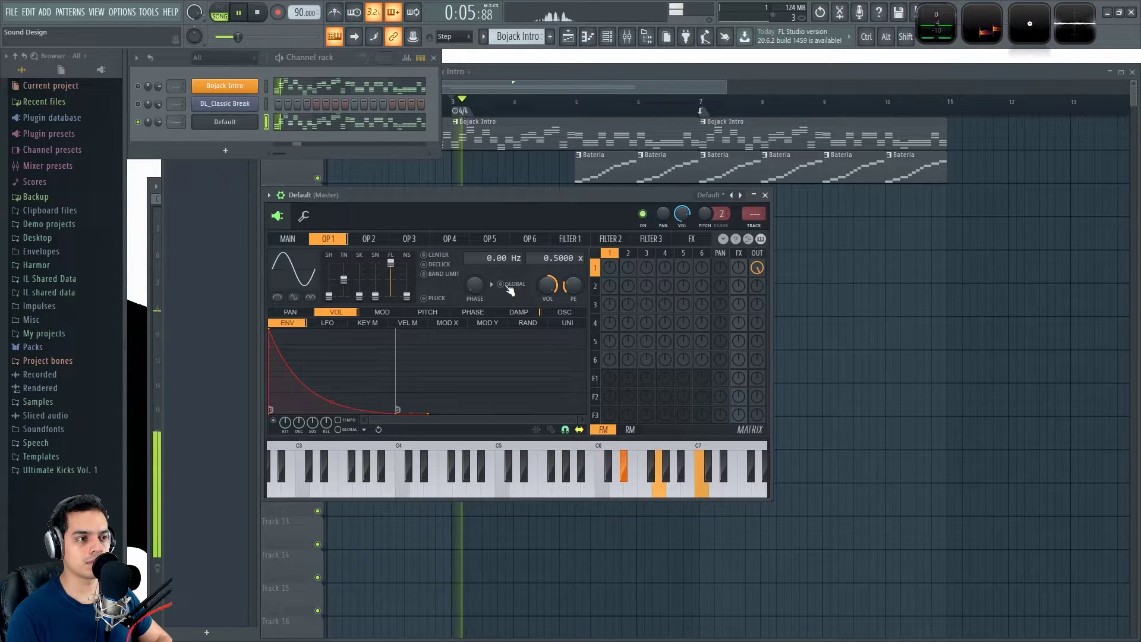
{"action": "left_click", "coordinate": [508, 286]}
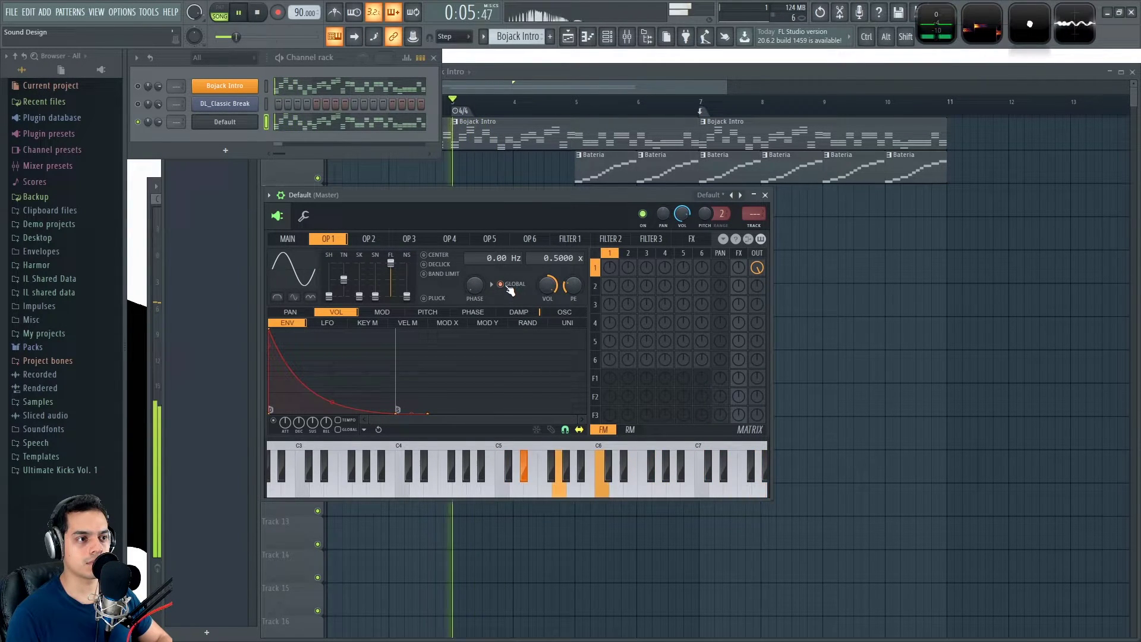
{"action": "key", "text": "space"}
- Adjust the unison pitch during playback, settling on 50%, and listen to the resulting sound
{"action": "left_click", "coordinate": [288, 239]}
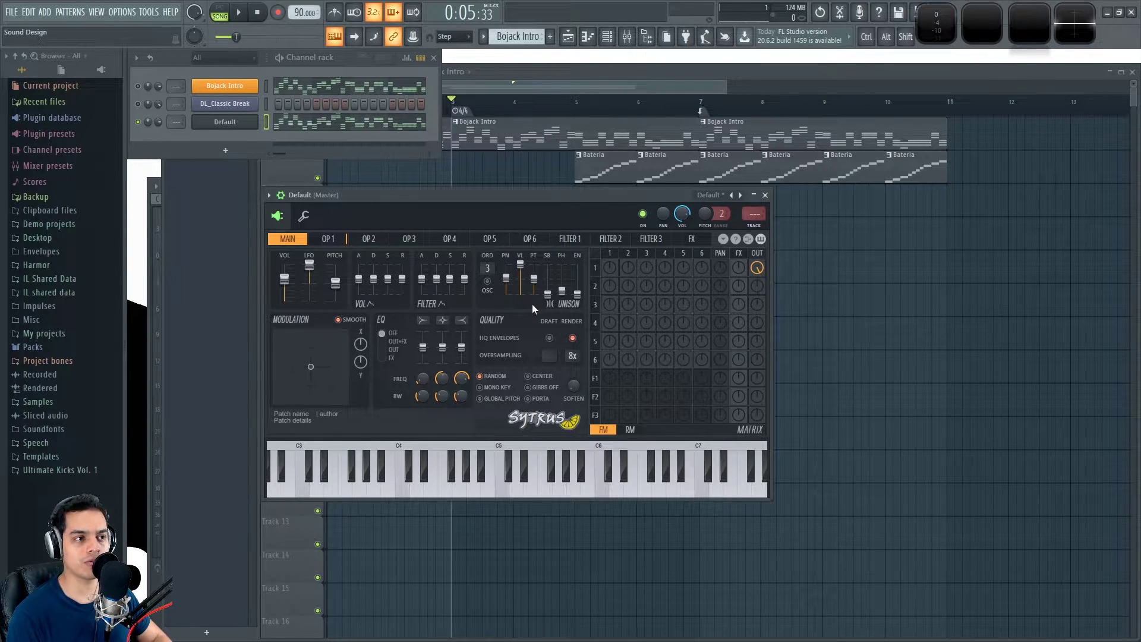
{"action": "key", "text": "space"}
{"action": "left_click_drag", "start_coordinate": [534, 280], "coordinate": [521, 267]}
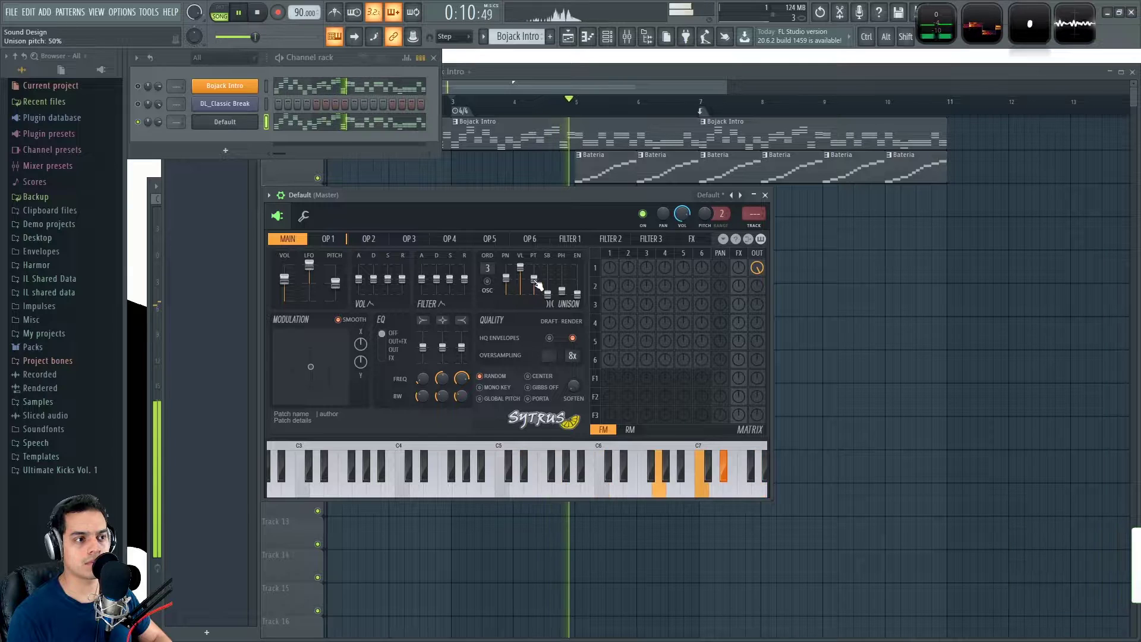
{"action": "key", "text": "space"}
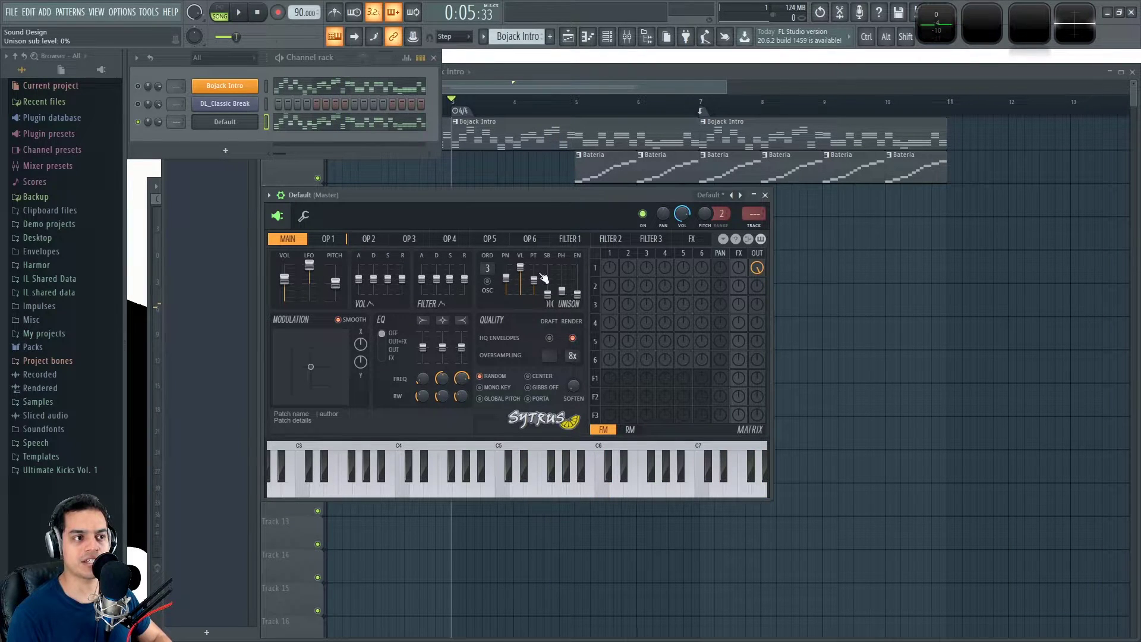
{"action": "key", "text": "space"}
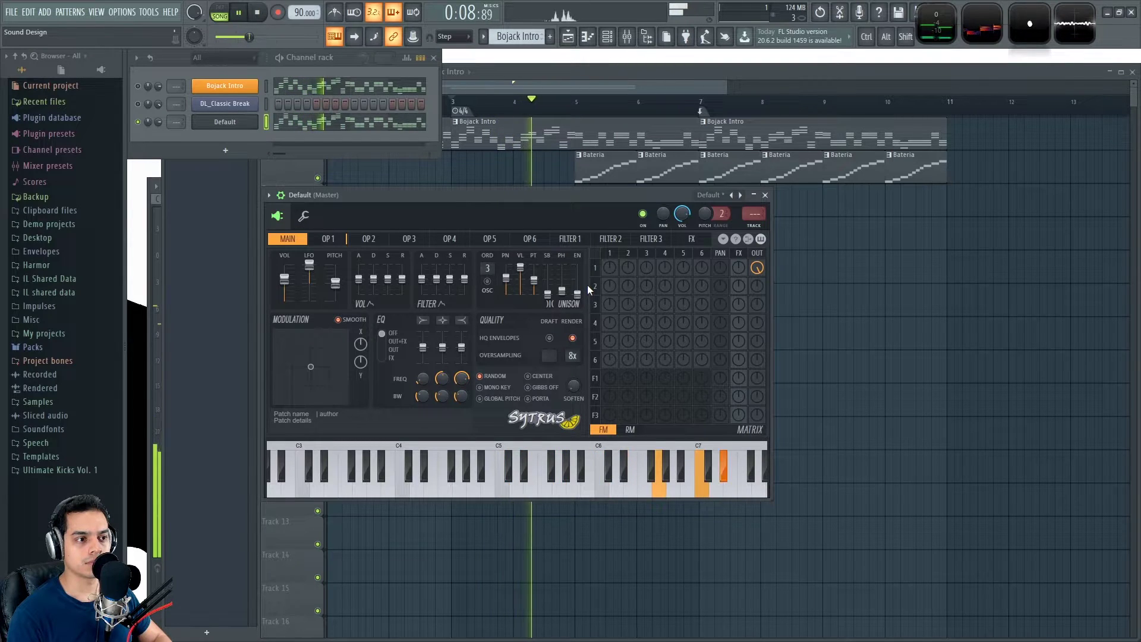
{"action": "key", "text": "space"}
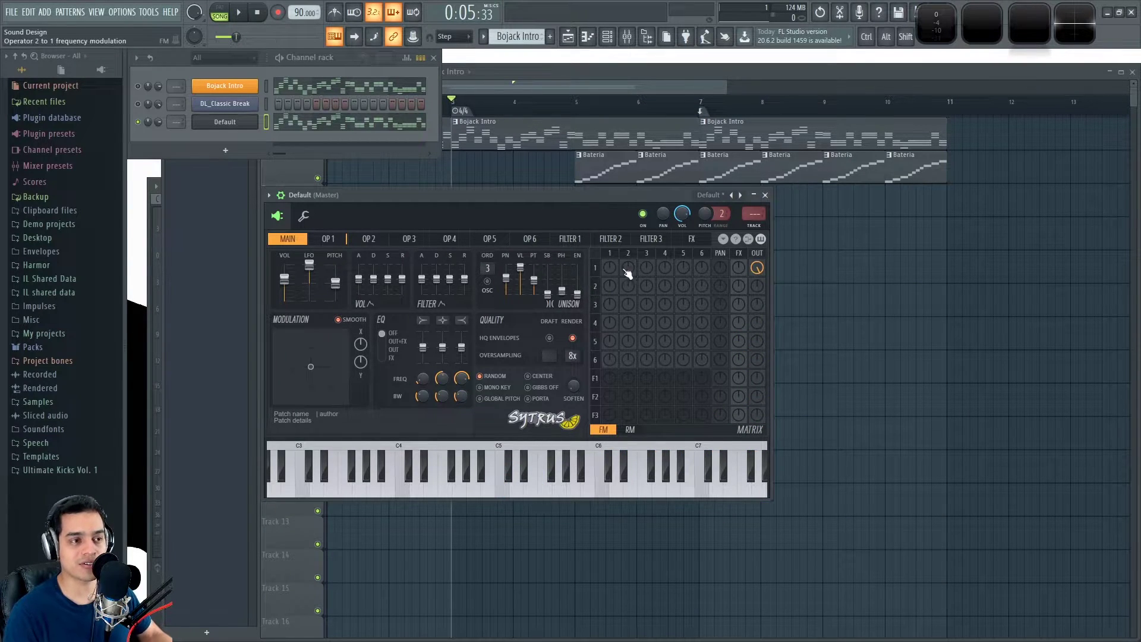
- Route operator 1 into filter 1 and send filter 1 to the output instead of operator 1's direct signal
{"action": "left_click", "coordinate": [742, 255]}
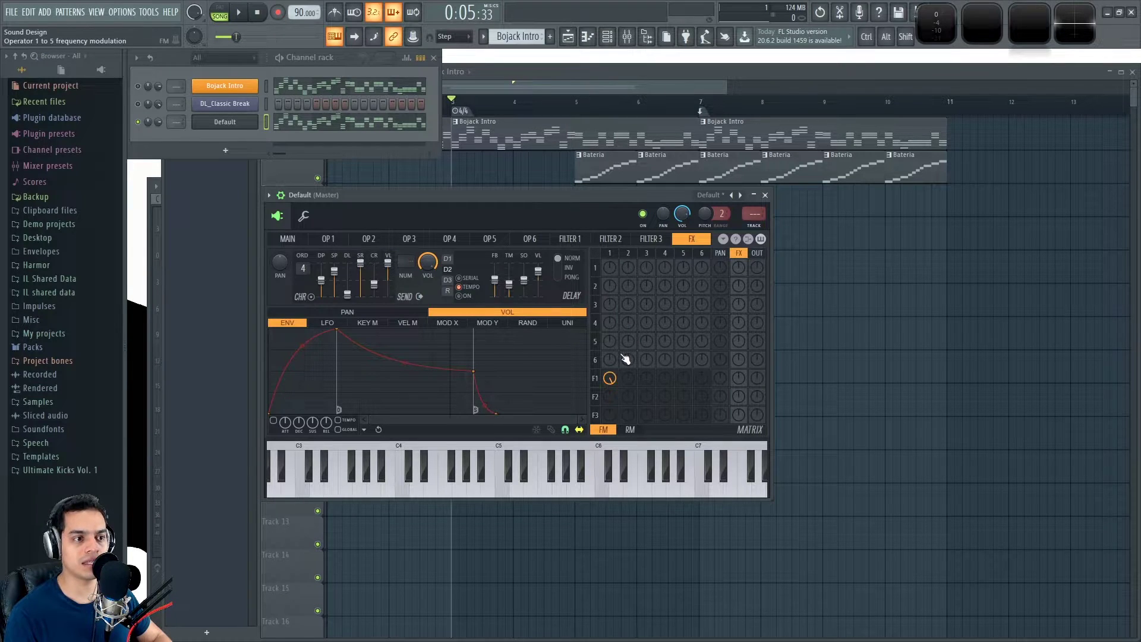
{"action": "left_click", "coordinate": [757, 379]}
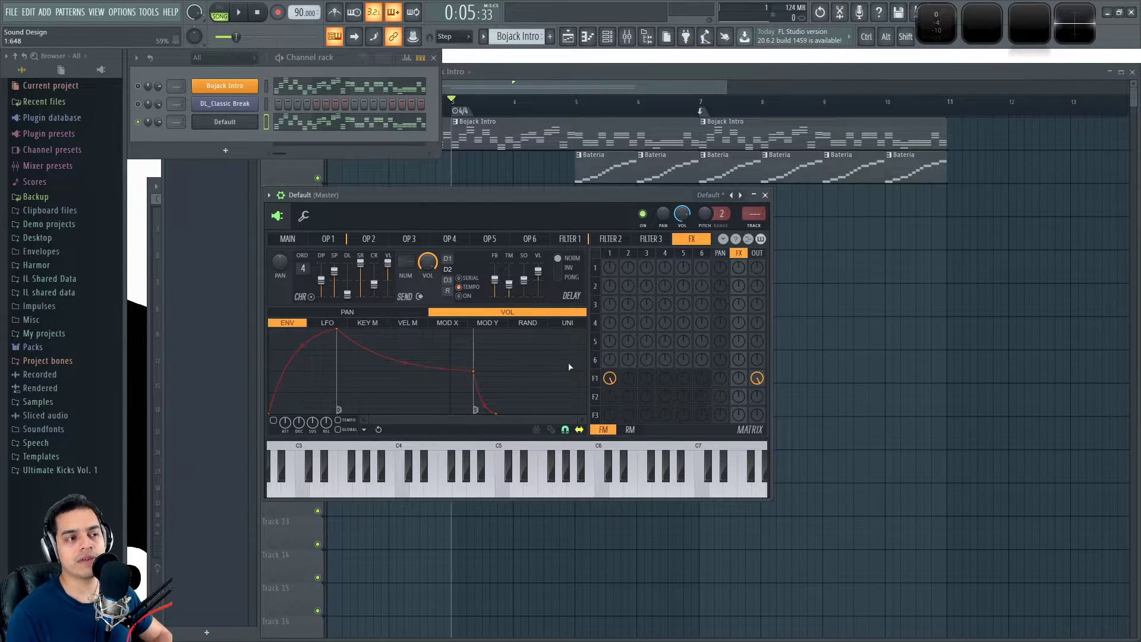
- Shape filter 1's cutoff envelope with zero attack, a short decay and a flat release at the middle level
{"action": "left_click", "coordinate": [570, 239]}
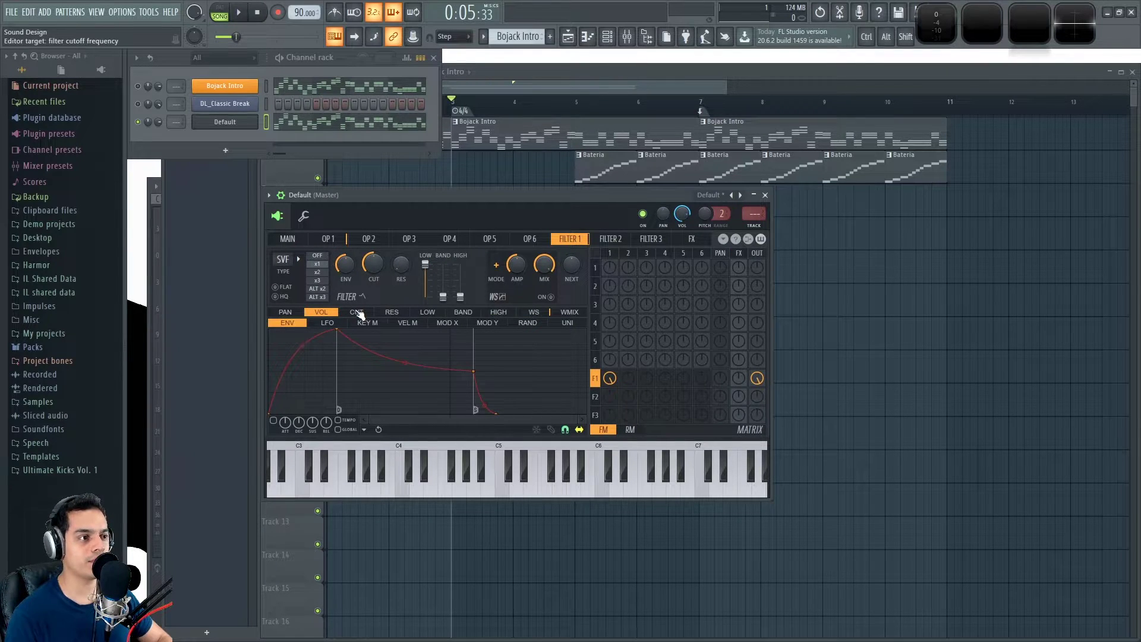
{"action": "left_click", "coordinate": [357, 312]}
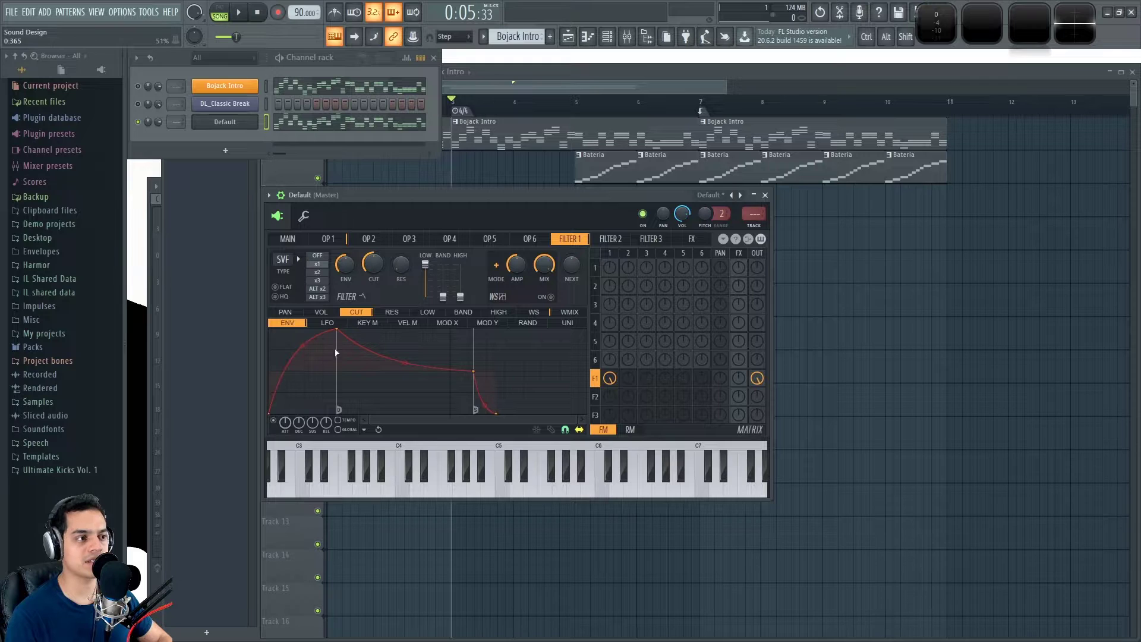
{"action": "left_click_drag", "start_coordinate": [337, 328], "coordinate": [219, 329]}
{"action": "left_click_drag", "start_coordinate": [405, 371], "coordinate": [304, 371]}
{"action": "key", "text": "space"}
{"action": "left_click_drag", "start_coordinate": [328, 414], "coordinate": [359, 371]}
{"action": "key", "text": "space"}
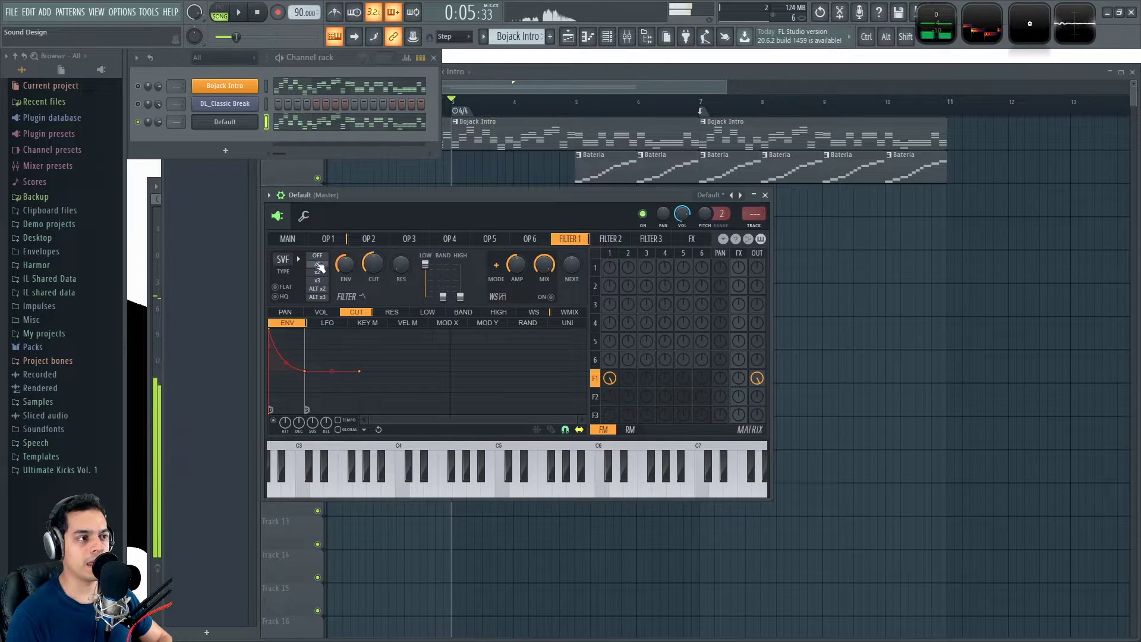
- Change filter 1's type to LP2 and raise its resonance to about 48% during playback
{"action": "left_click", "coordinate": [288, 260]}
{"action": "left_click", "coordinate": [325, 304]}
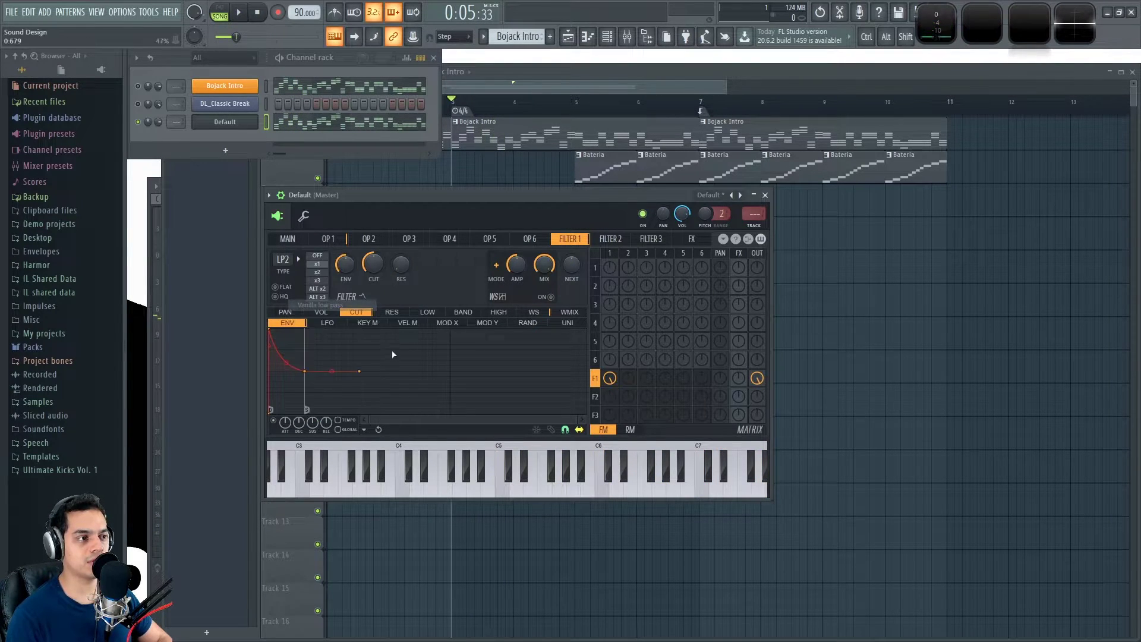
{"action": "key", "text": "space"}
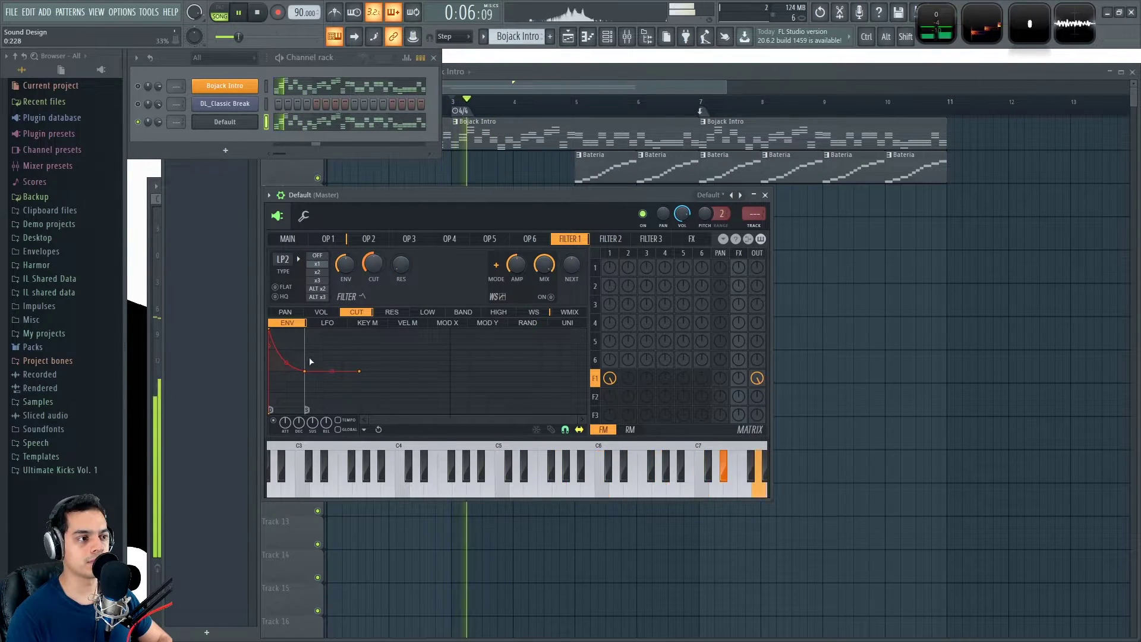
{"action": "left_click_drag", "start_coordinate": [401, 264], "coordinate": [402, 215]}
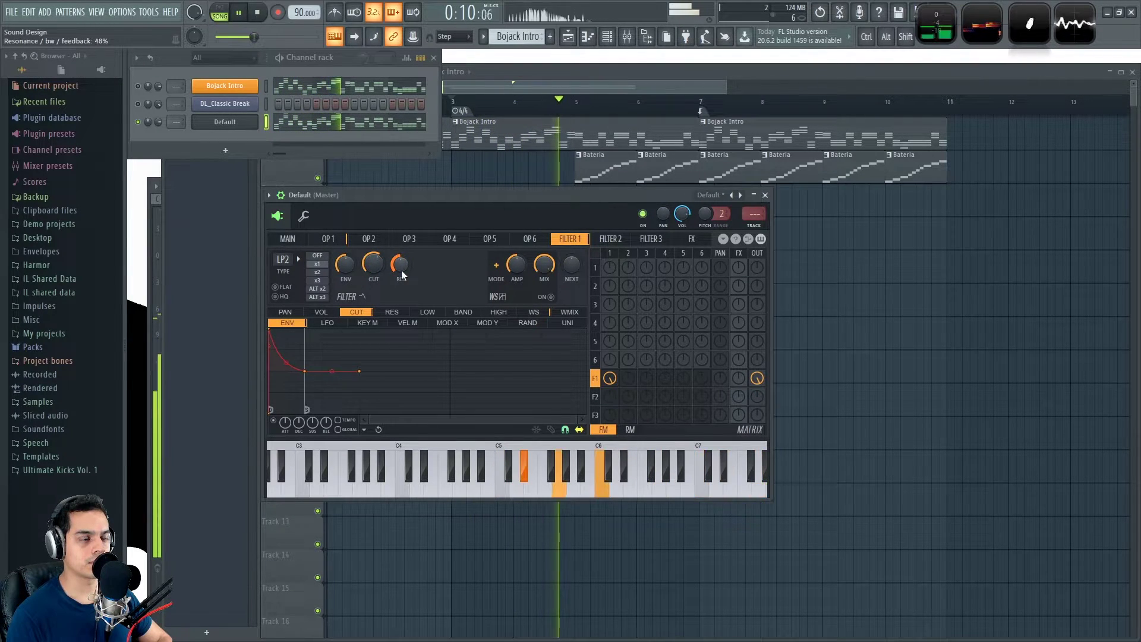
- Lower filter 1's cutoff frequency to 19% while listening to the melody
{"action": "key", "text": "space"}
{"action": "left_click_drag", "start_coordinate": [404, 270], "coordinate": [374, 300]}
{"action": "key", "text": "space"}
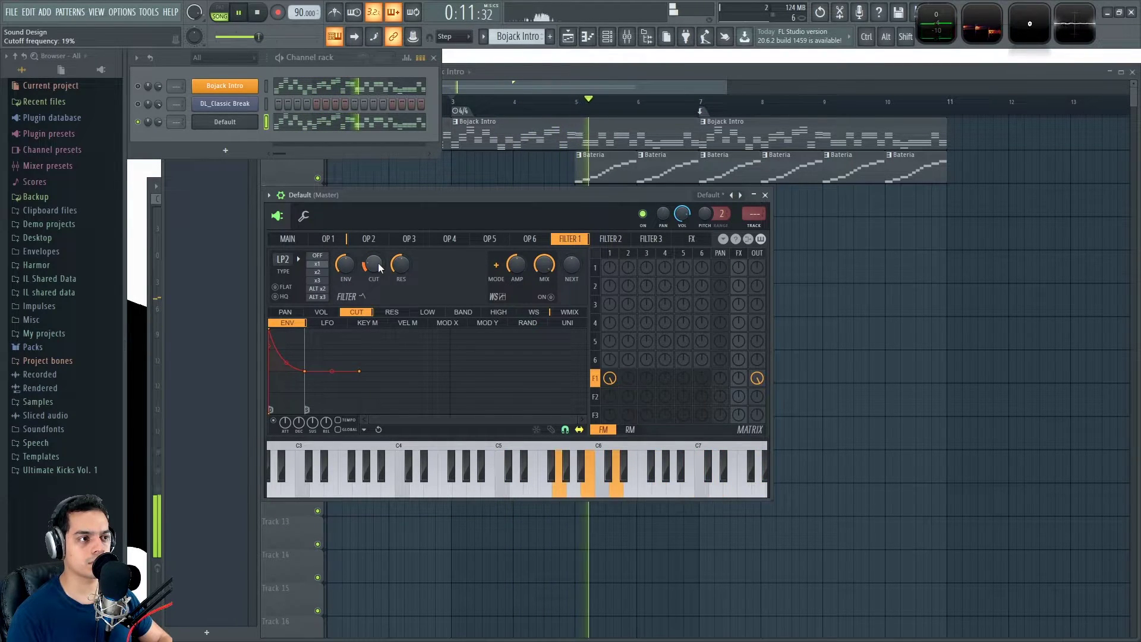
{"action": "key", "text": "space"}
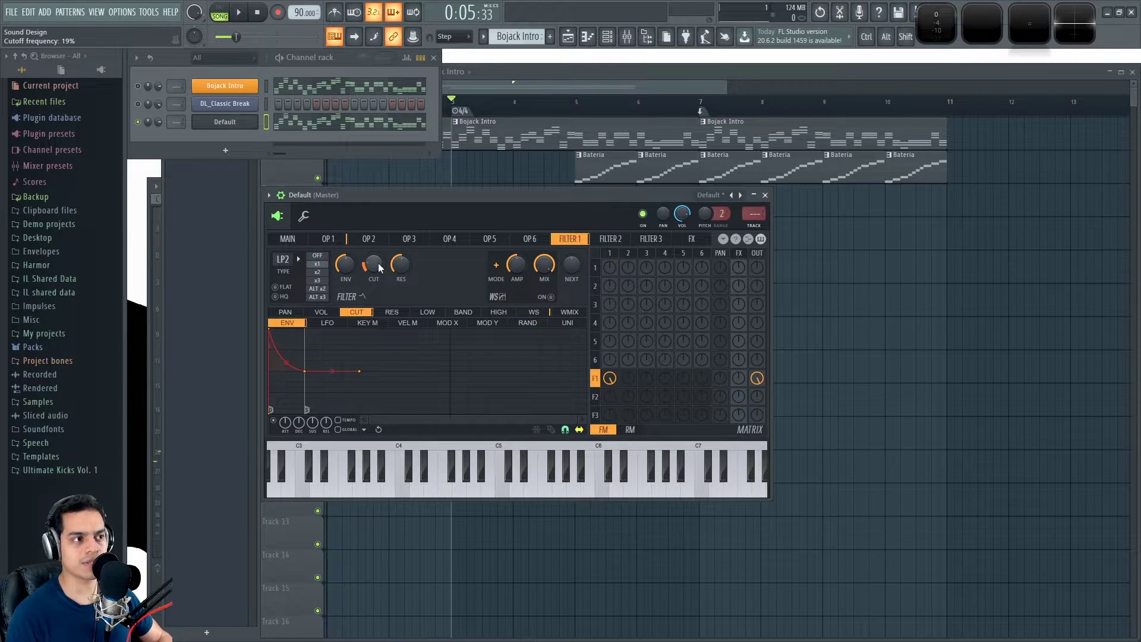
- Set operator 1's waveform shape to 8% and play the melody to hear the change
{"action": "left_click", "coordinate": [343, 243]}
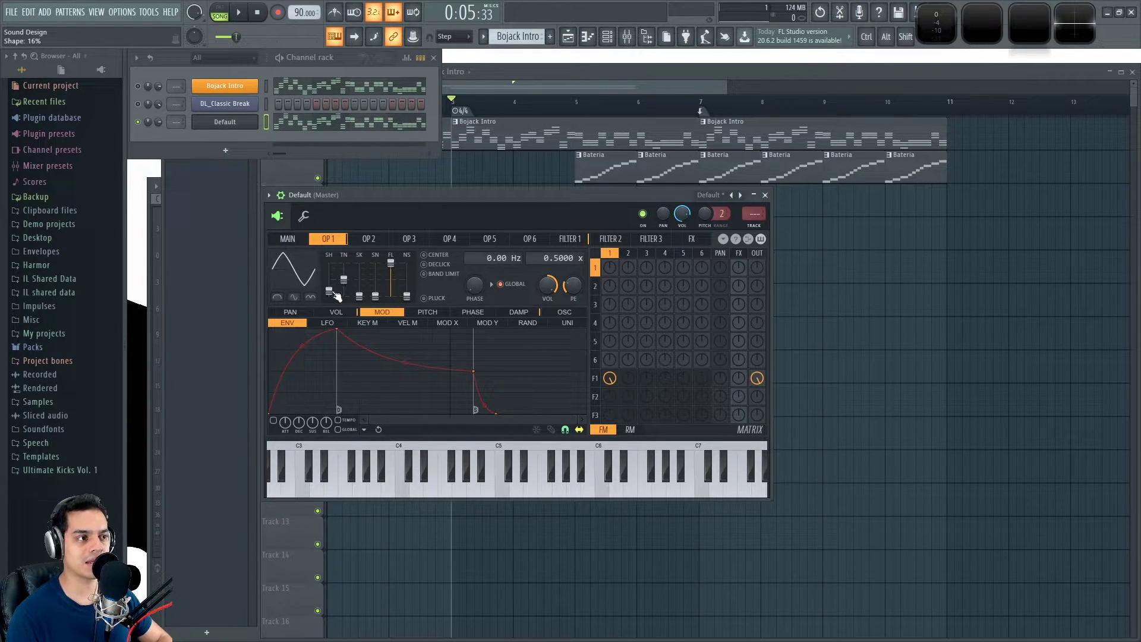
{"action": "key", "text": "space"}
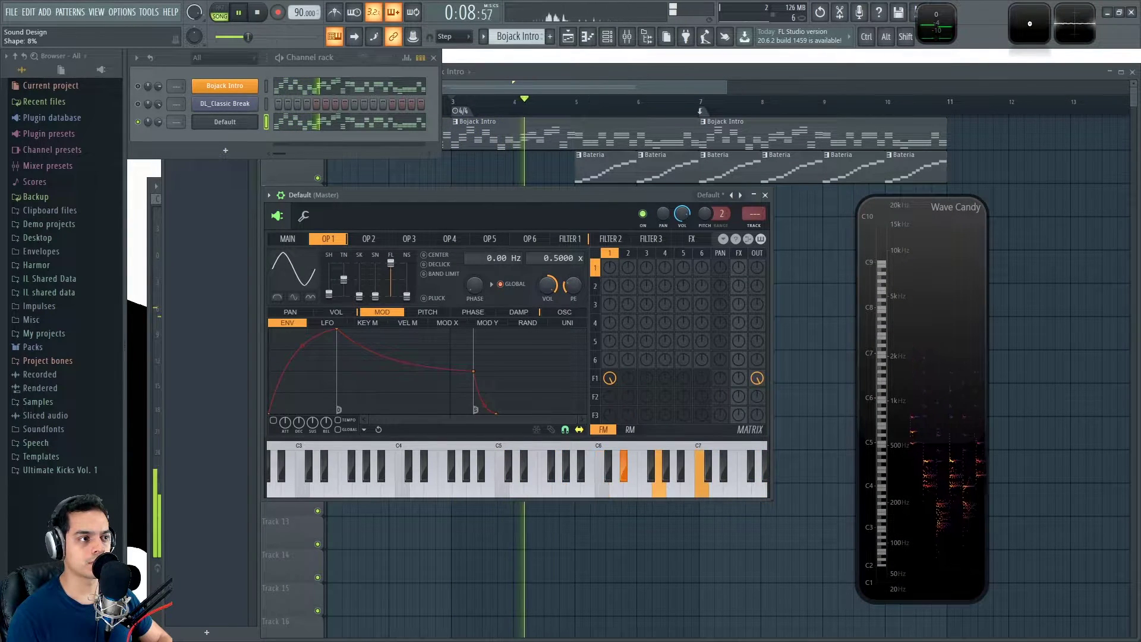
{"action": "key", "text": "space"}
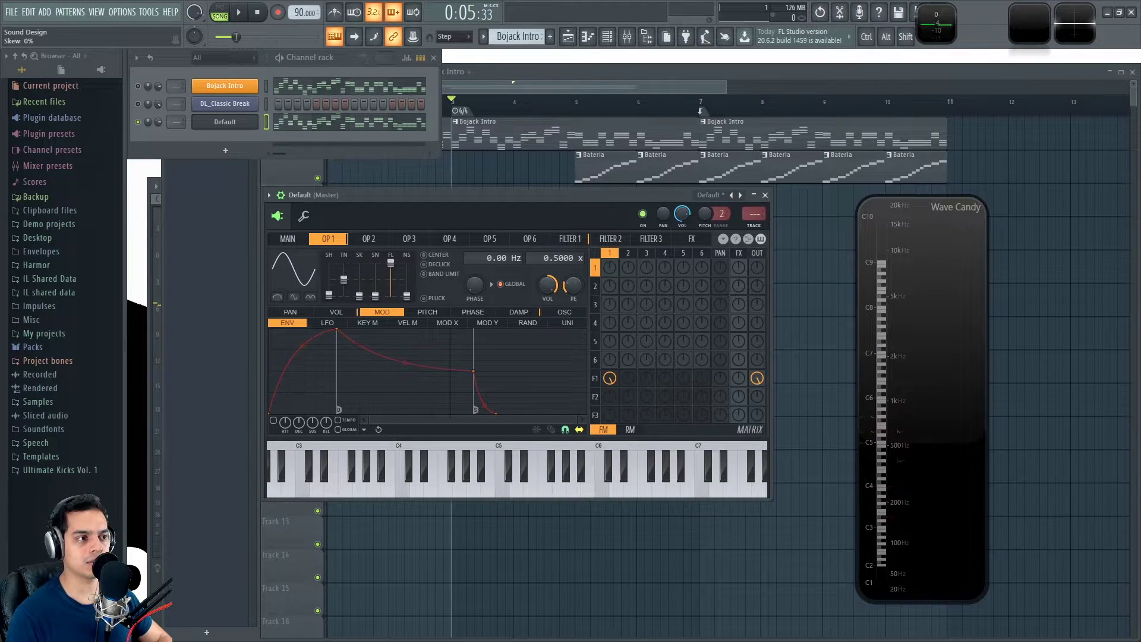
- Try skewing operator 1's waveform, reset the skew to 0%, and set the sine shaper to 20% while auditioning the melody
{"action": "key", "text": "space"}
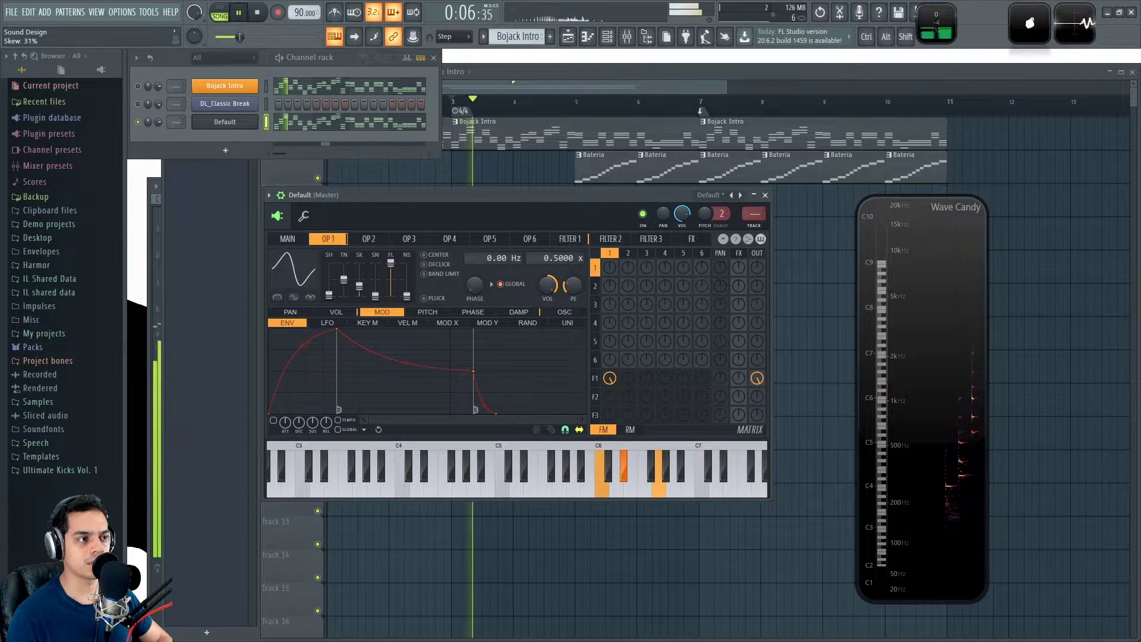
{"action": "mouse_move", "coordinate": [375, 296]}
{"action": "left_mouse_down"}
{"action": "mouse_move", "coordinate": [375, 276]}
{"action": "mouse_move", "coordinate": [375, 296]}
{"action": "left_mouse_up"}
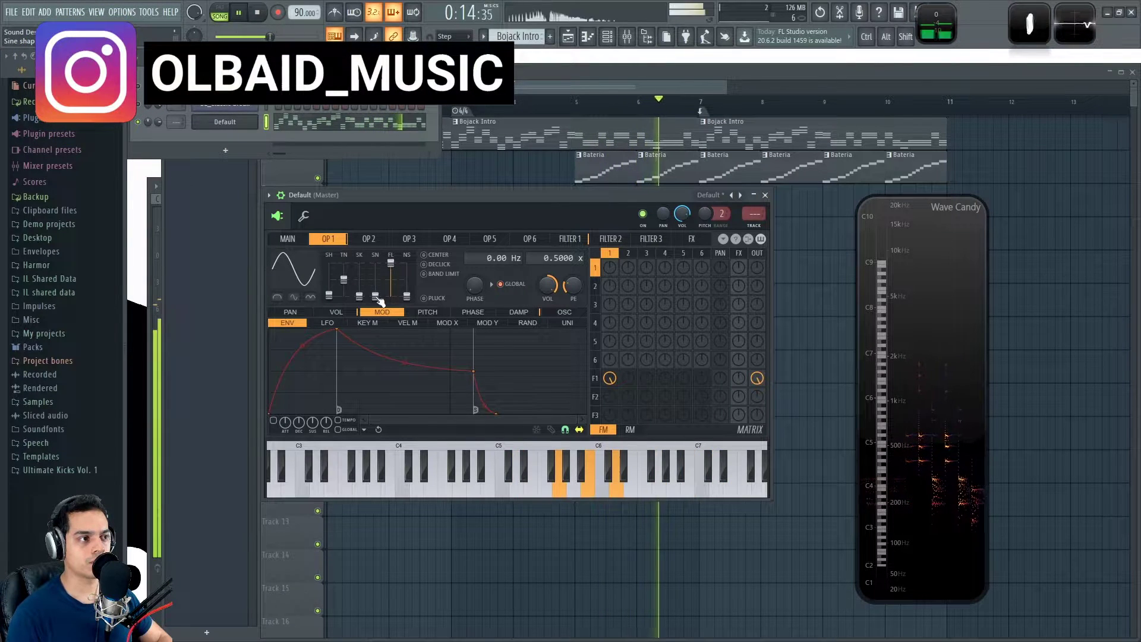
{"action": "key", "text": "space"}
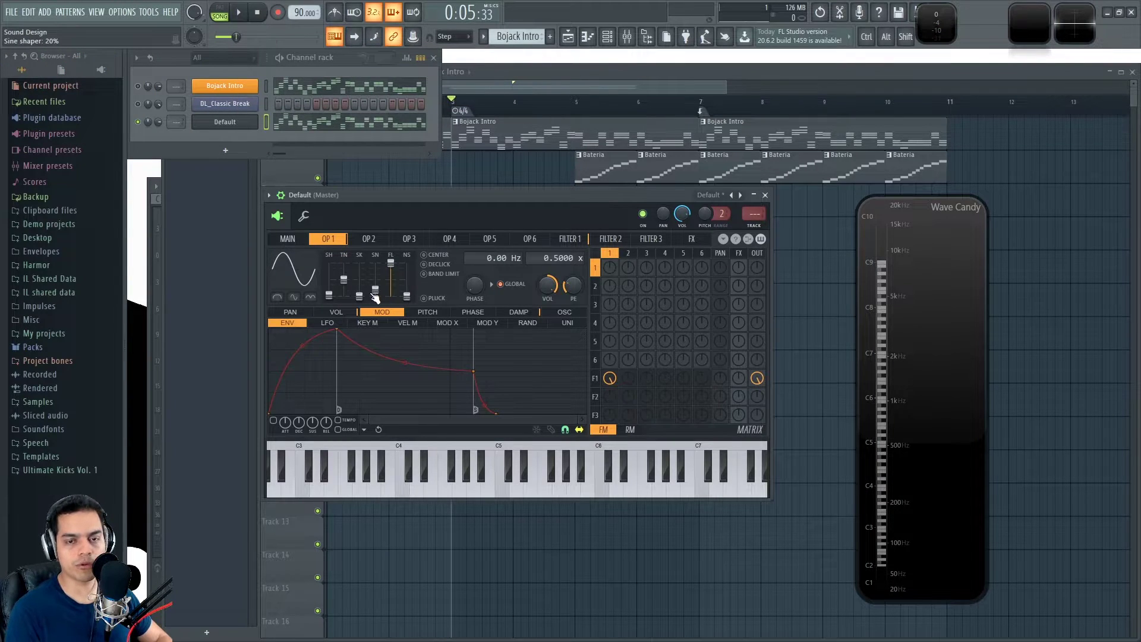
{"action": "key", "text": "space"}
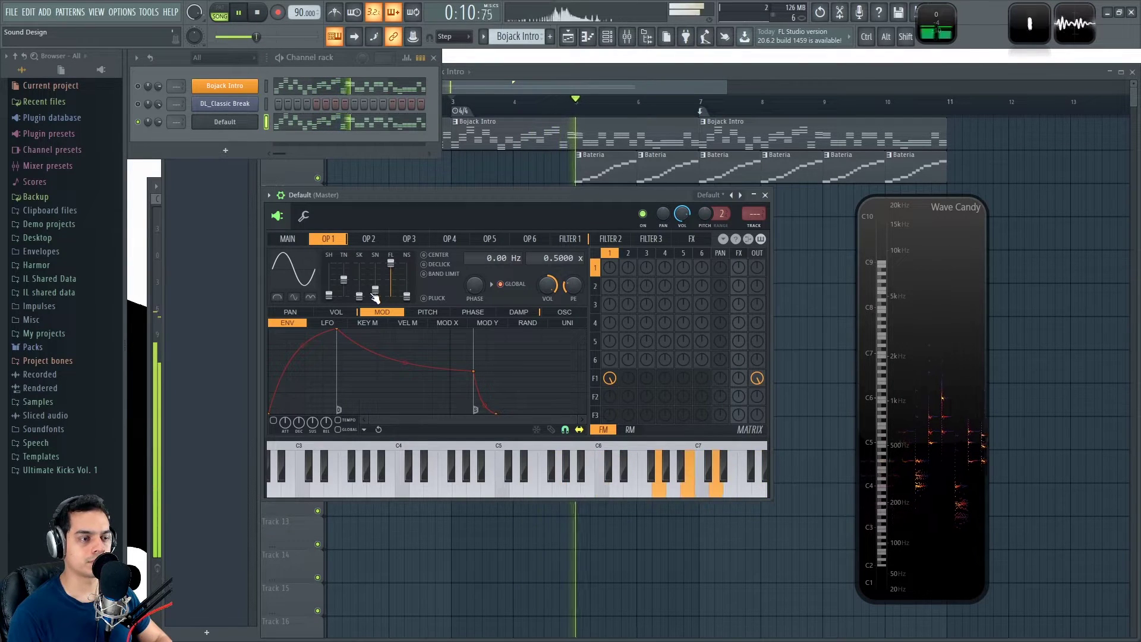
{"action": "key", "text": "space"}
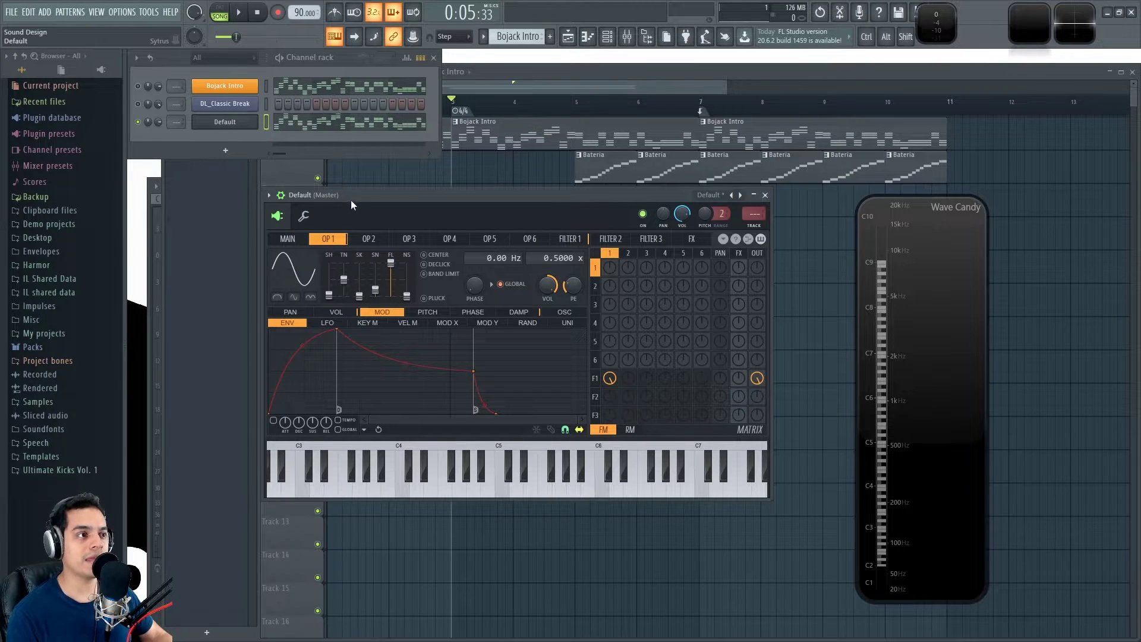
- Enable portamento in the synth's miscellaneous channel settings, comparing the melody with and without it during playback
{"action": "left_click_drag", "start_coordinate": [354, 196], "coordinate": [354, 216]}
{"action": "left_click", "coordinate": [305, 238]}
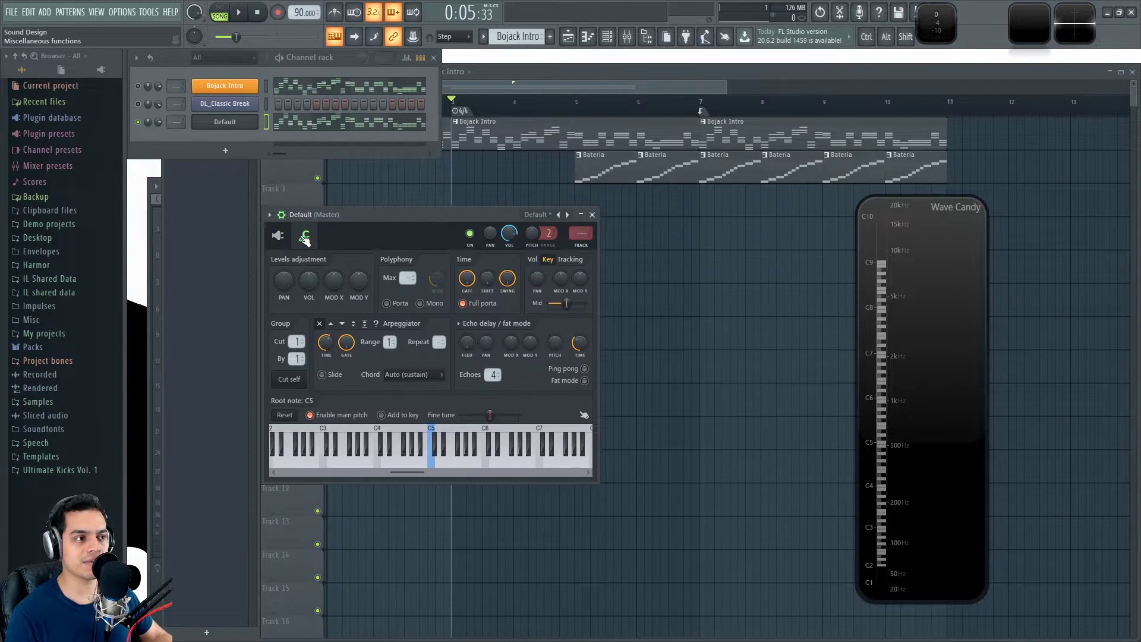
{"action": "left_click_drag", "start_coordinate": [425, 216], "coordinate": [469, 224]}
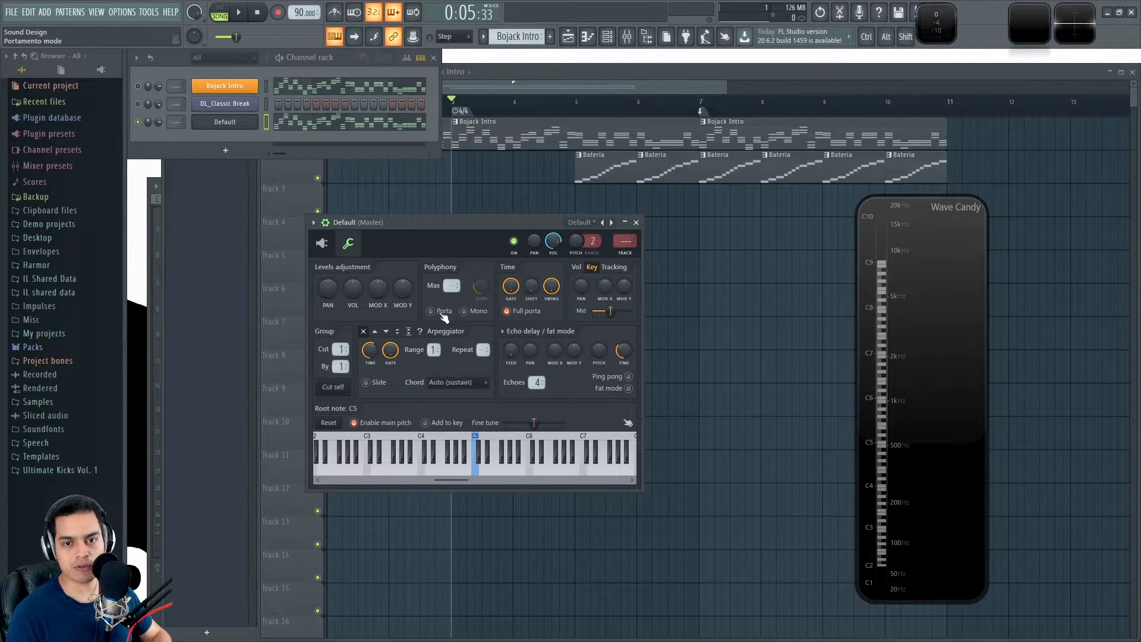
{"action": "key", "text": "space"}
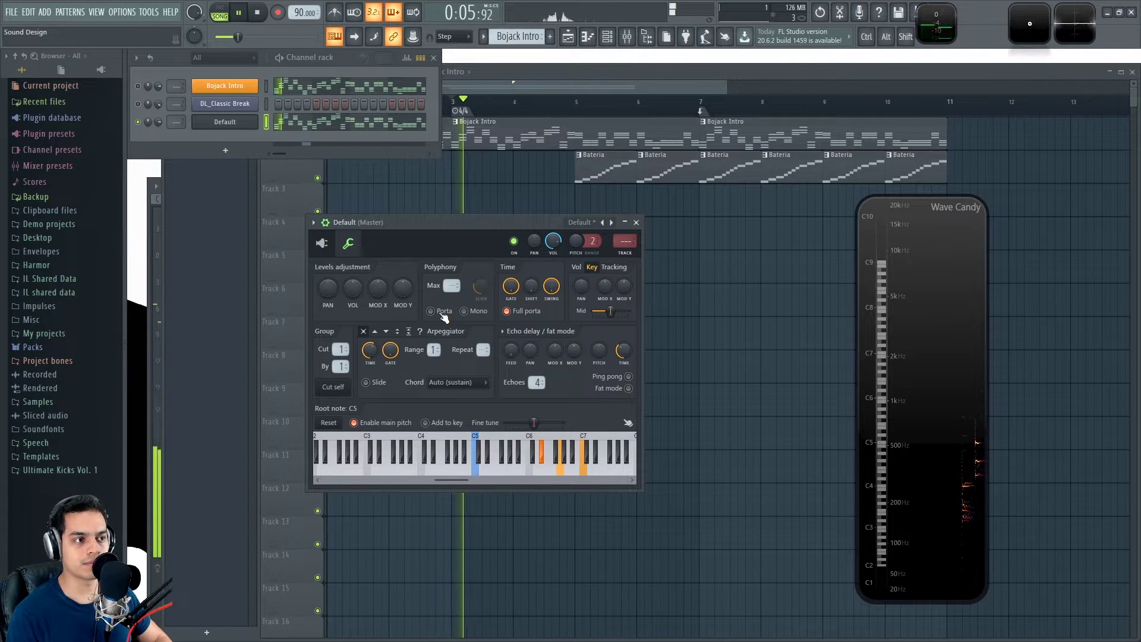
{"action": "left_click", "coordinate": [443, 316]}
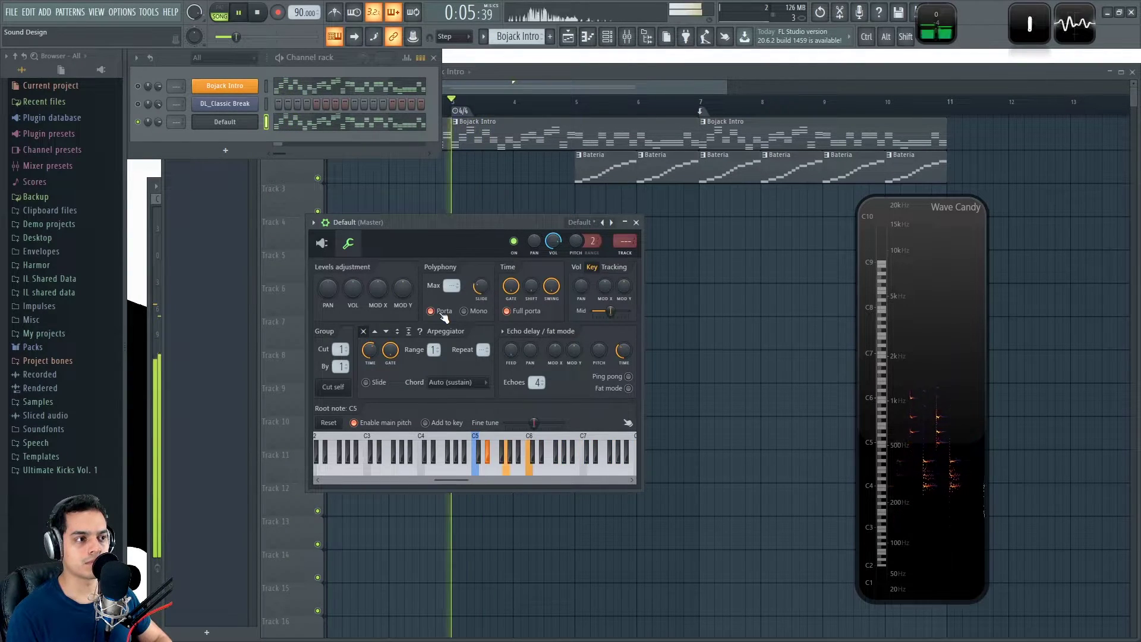
{"action": "left_click", "coordinate": [443, 316]}
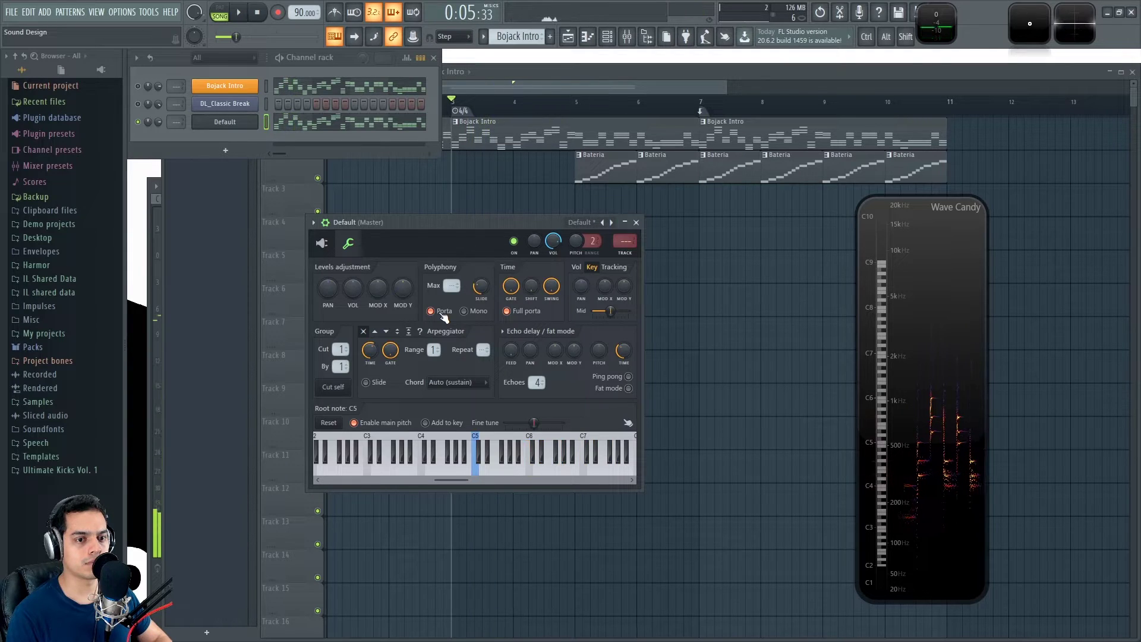
{"action": "left_click", "coordinate": [443, 316]}
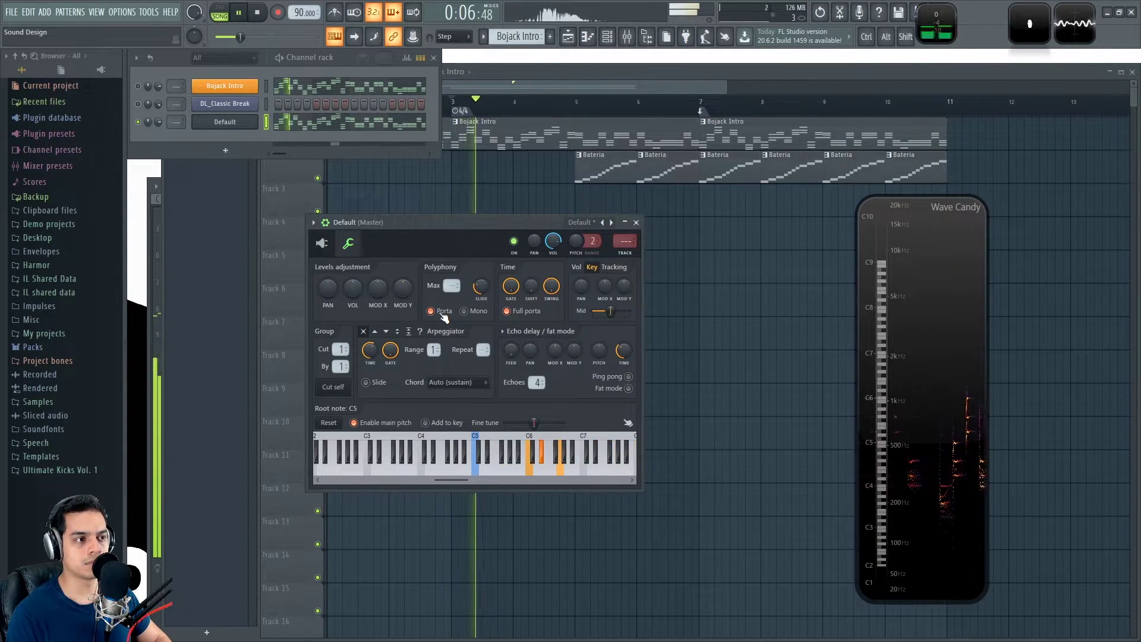
{"action": "key", "text": "space"}
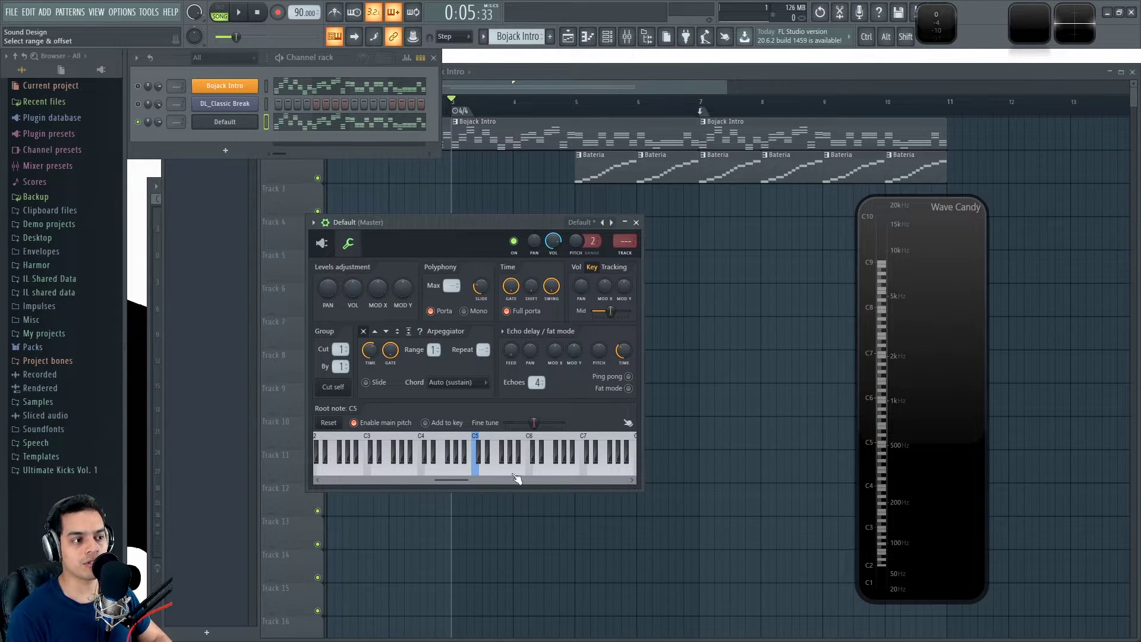
- Audition the portamento glide by playing widely spaced notes such as C4, C6 and C8
{"action": "left_click", "coordinate": [422, 470]}
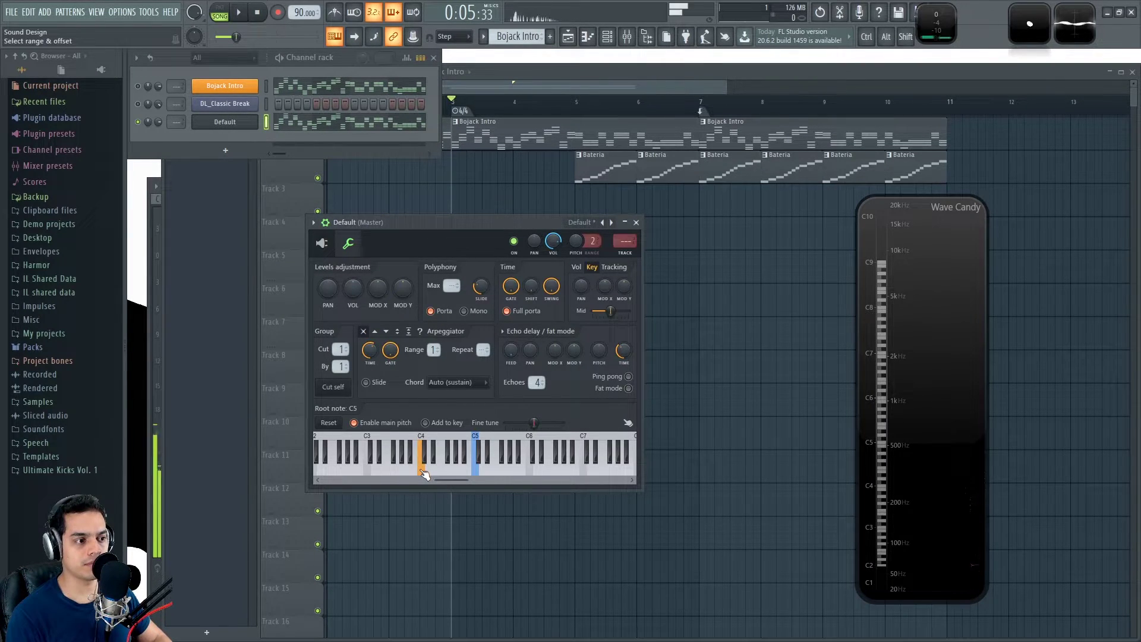
{"action": "left_click", "coordinate": [530, 474]}
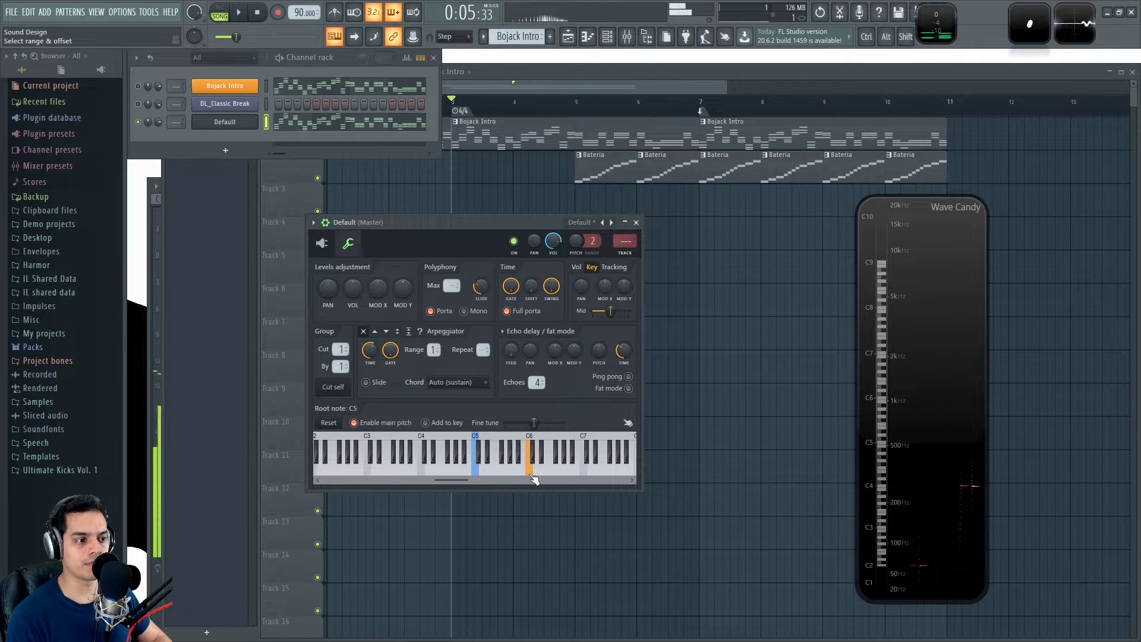
{"action": "left_click", "coordinate": [535, 479]}
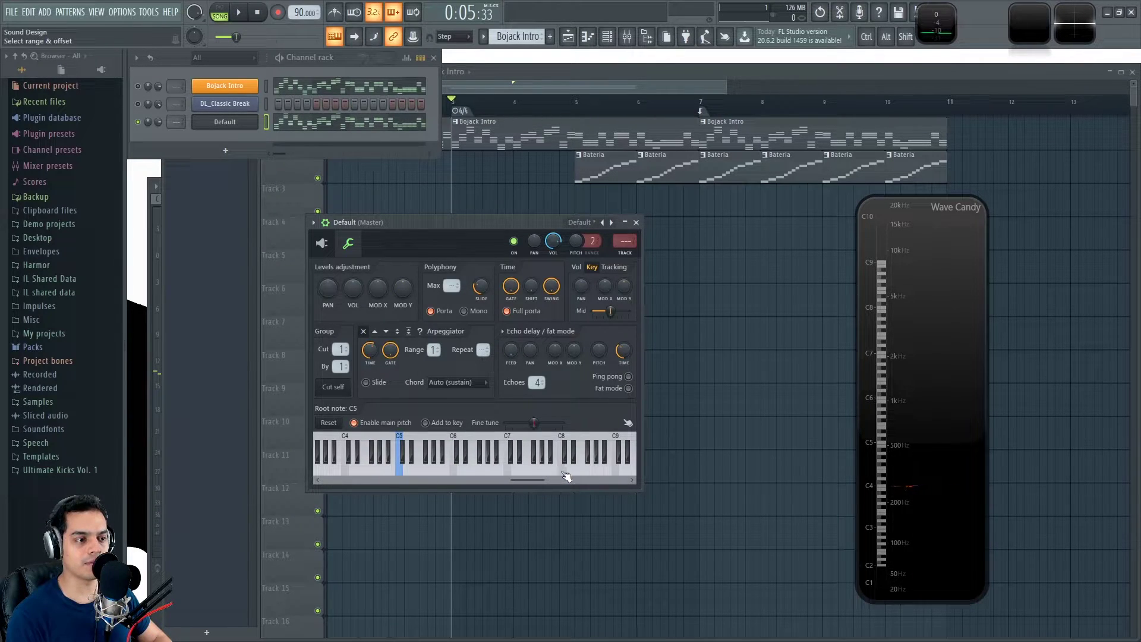
{"action": "left_click", "coordinate": [563, 472]}
{"action": "left_click", "coordinate": [562, 472]}
{"action": "left_click", "coordinate": [454, 469]}
{"action": "left_click", "coordinate": [454, 468]}
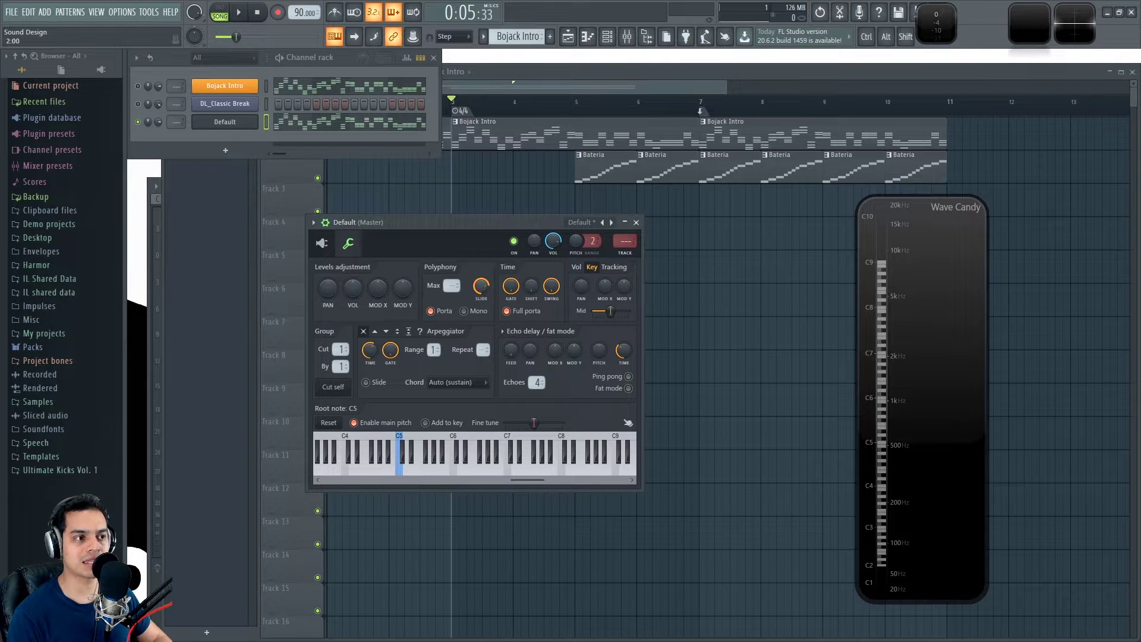
- Try a portamento slide time of 2:00 and audition the glide between C5, C8 and C6
{"action": "left_click", "coordinate": [405, 474]}
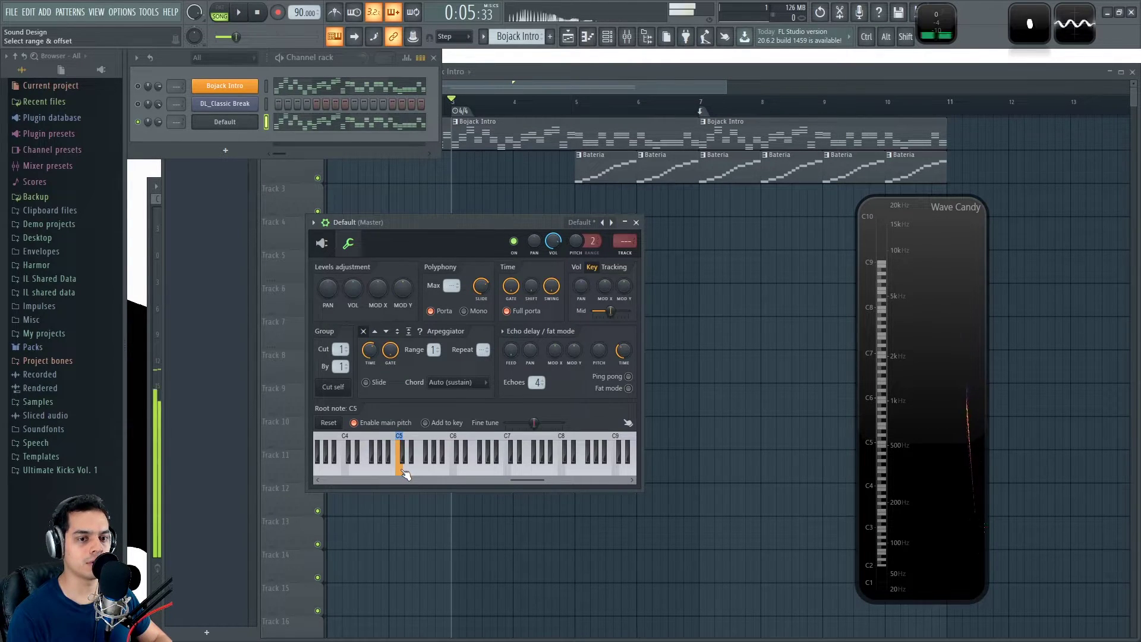
{"action": "left_click", "coordinate": [562, 474]}
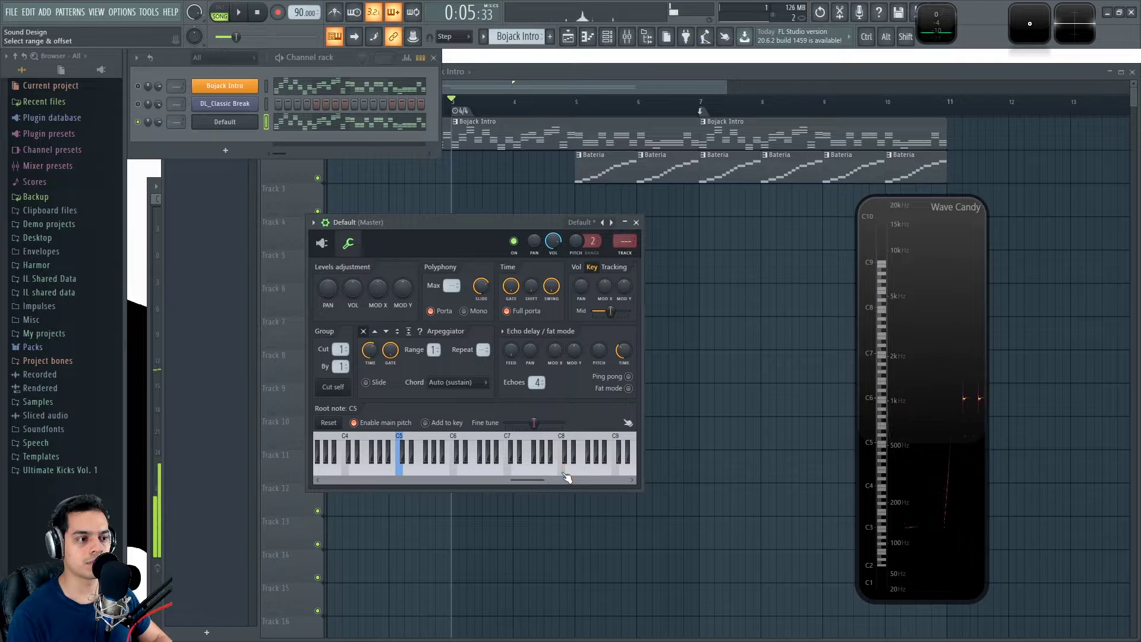
{"action": "left_click", "coordinate": [453, 474]}
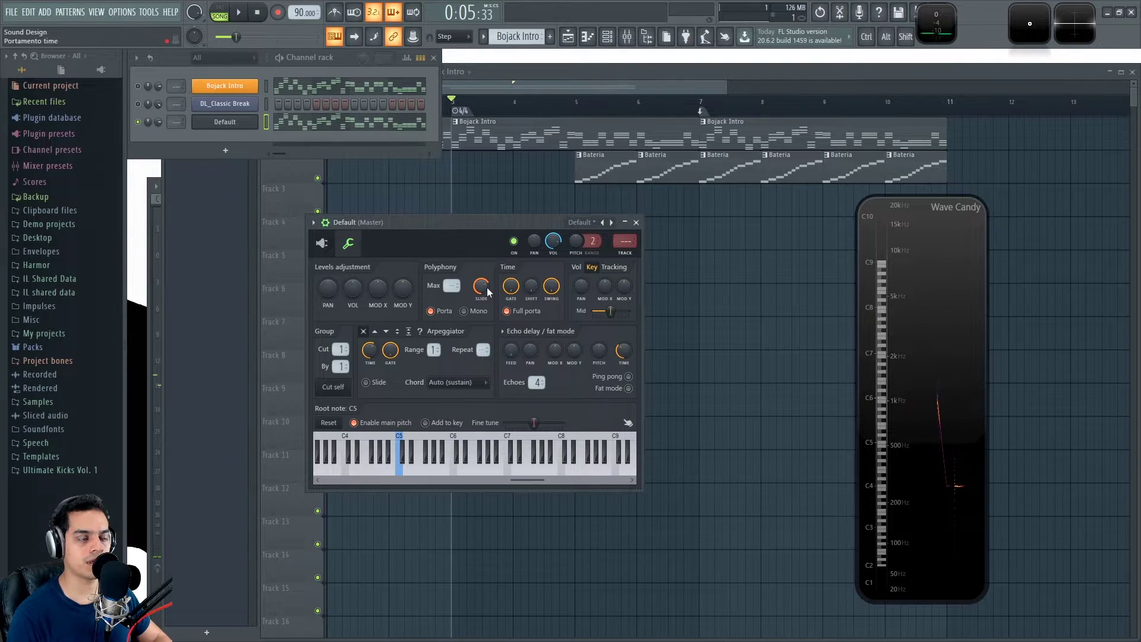
- Shorten the portamento slide time to 0:06 and play the melody with it
{"action": "key", "text": "space"}
{"action": "key", "text": "space"}
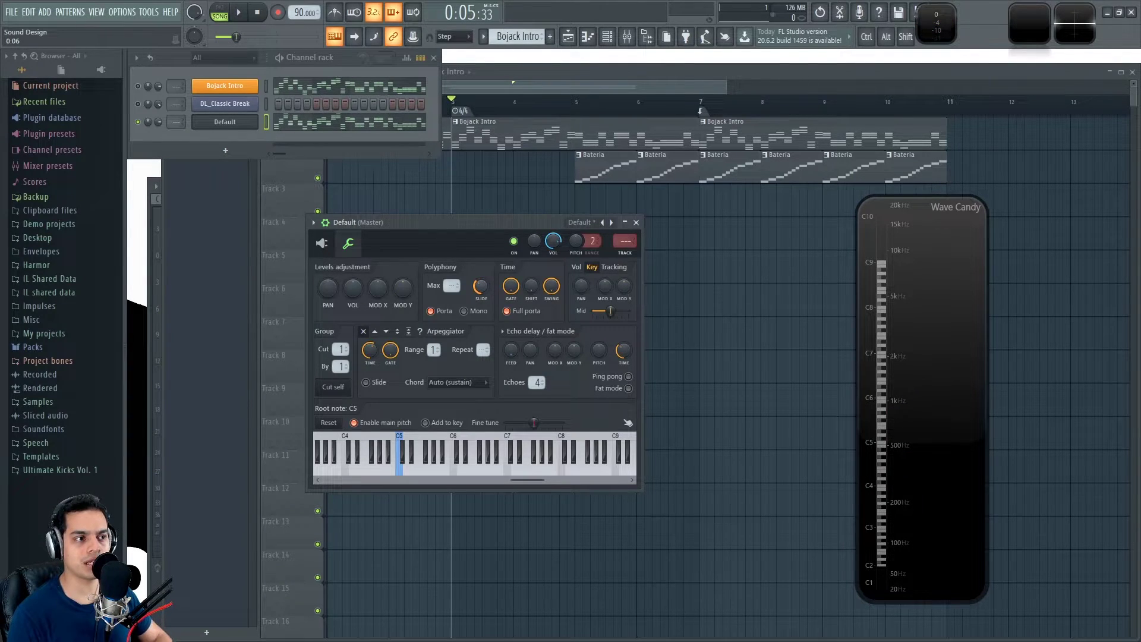
{"action": "key", "text": "space"}
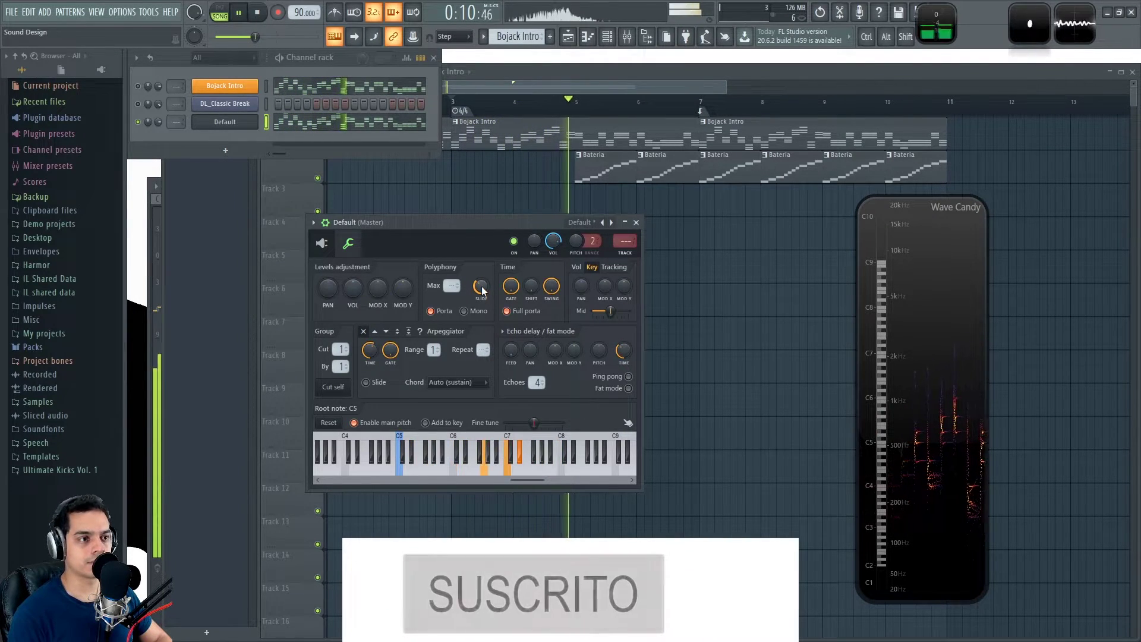
{"action": "key", "text": "space"}
- Send filter 1 into the effects section and compare the melody with the effects send on and muted
{"action": "left_click", "coordinate": [322, 243]}
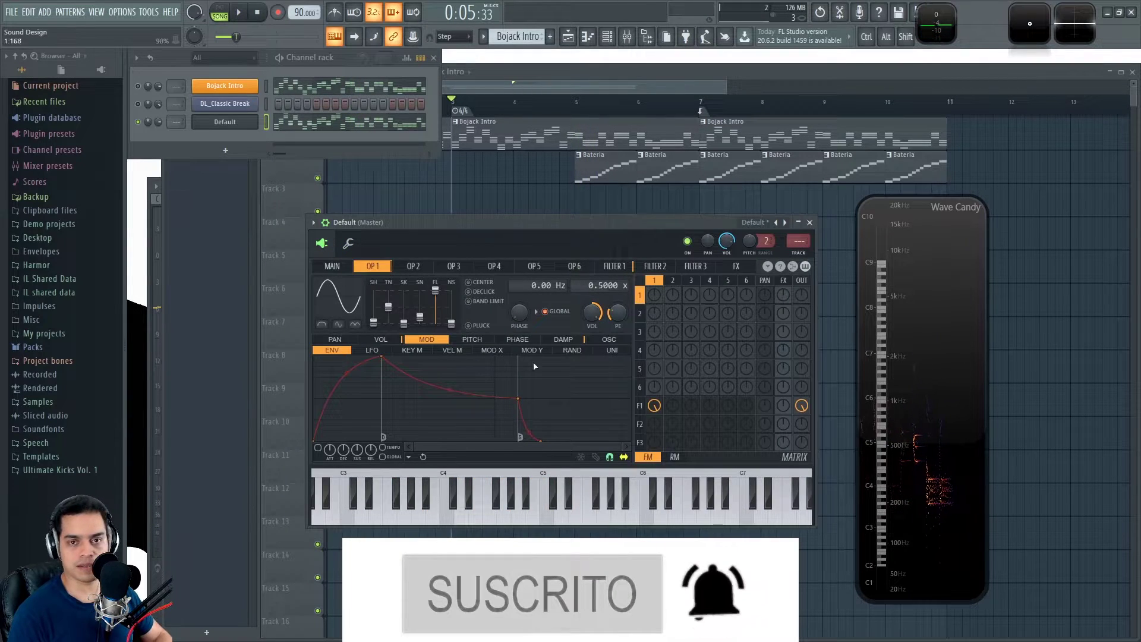
{"action": "left_click", "coordinate": [736, 265]}
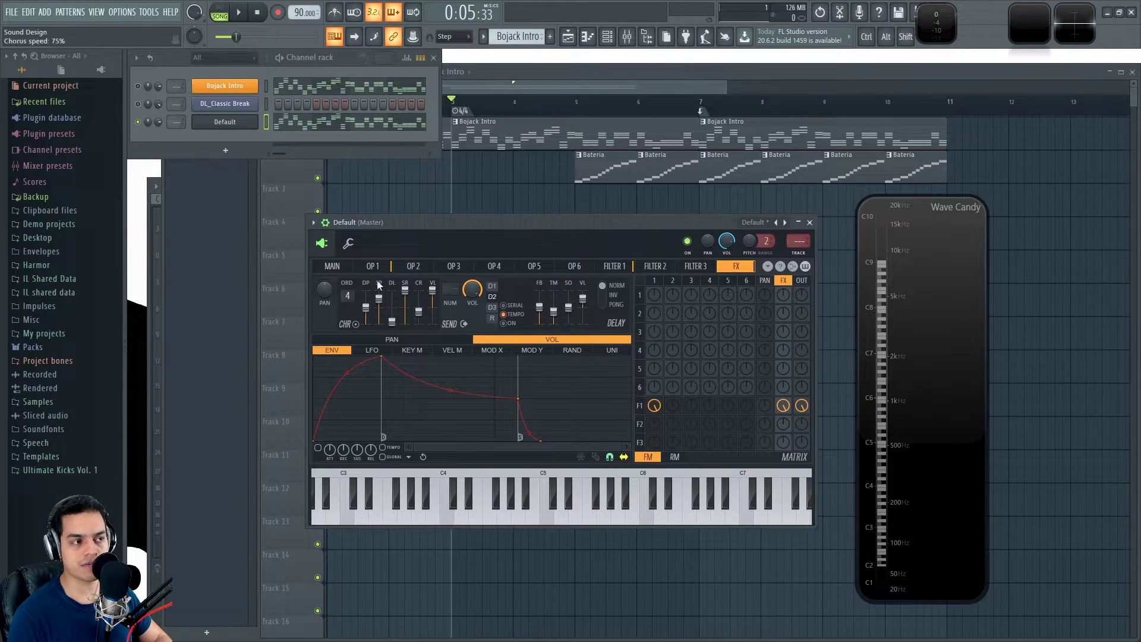
{"action": "key", "text": "space"}
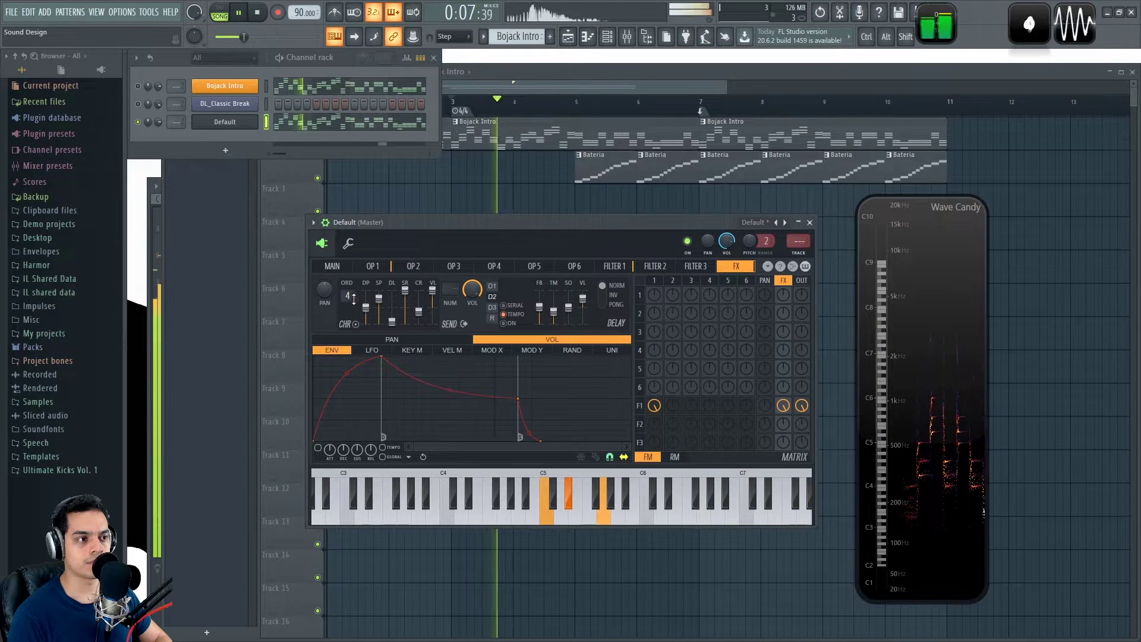
{"action": "left_click_drag", "start_coordinate": [785, 406], "coordinate": [786, 402]}
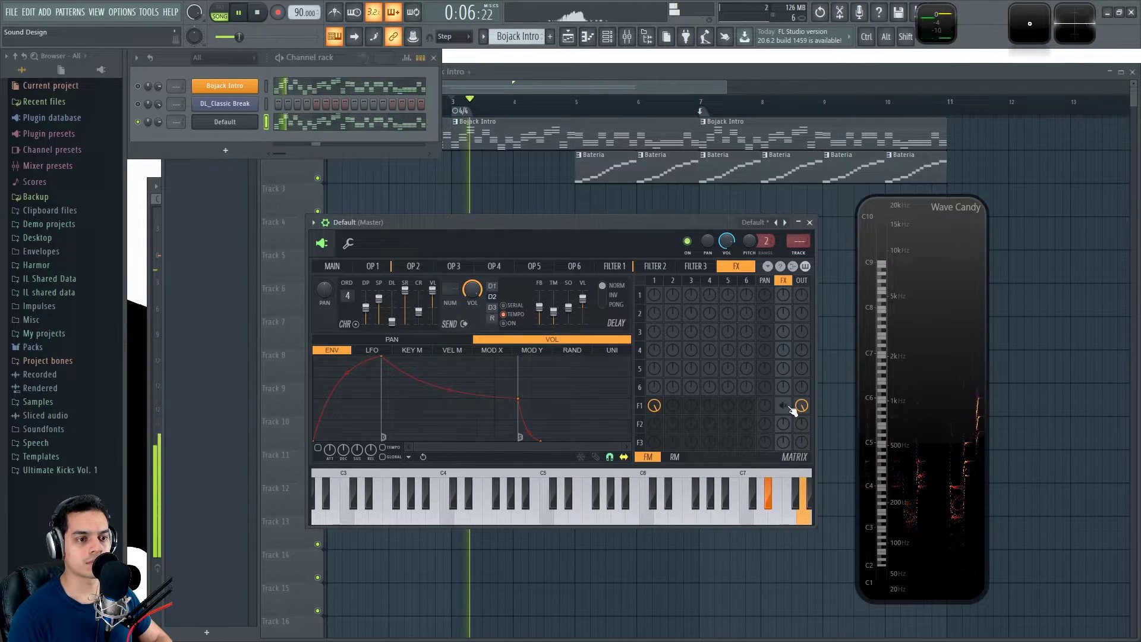
- Turn on the first delay in ping-pong mode with low feedback, a shortened delay time and a stereo offset of 67.4 ms right
{"action": "key", "text": "space"}
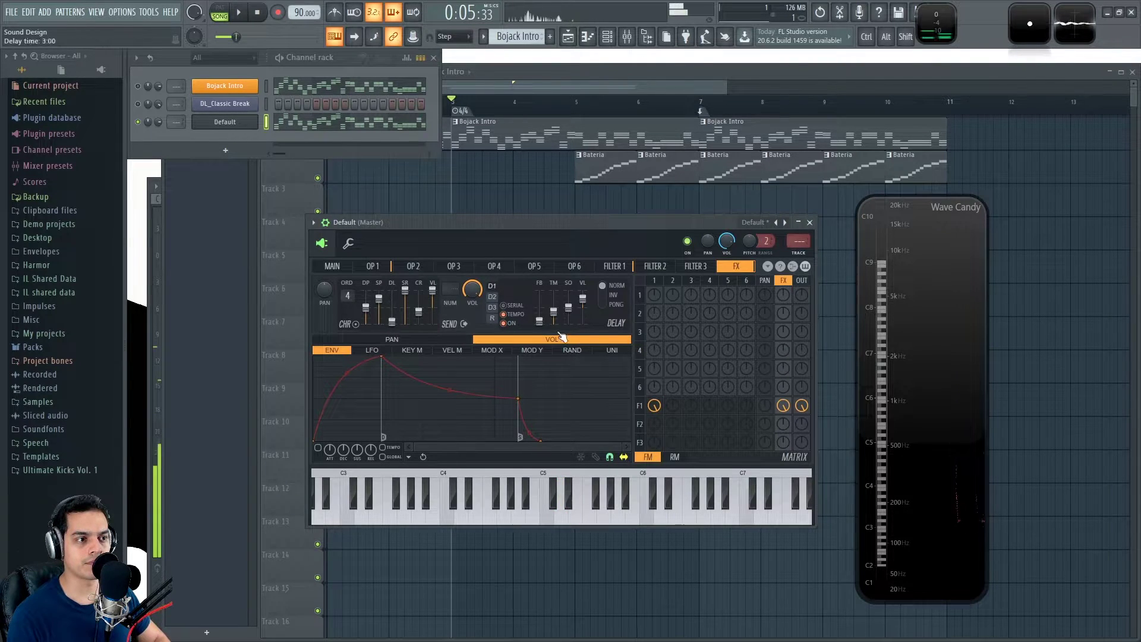
{"action": "left_click_drag", "start_coordinate": [539, 321], "coordinate": [544, 316]}
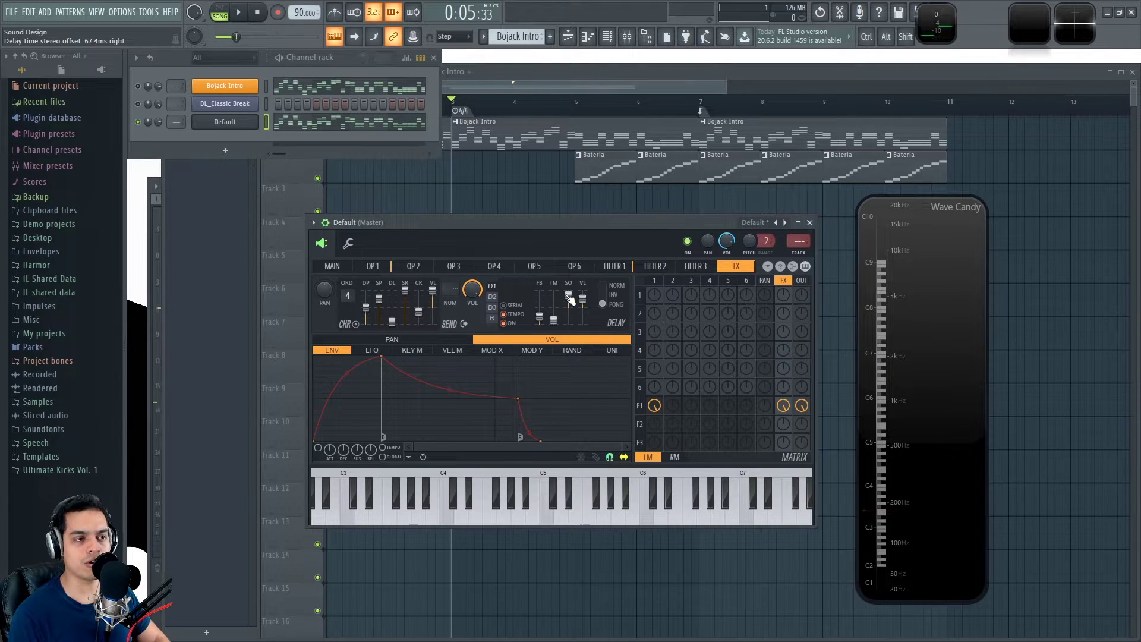
{"action": "key", "text": "r"}
- Lower the delay volume to 9% while listening to the melody
{"action": "key", "text": "space"}
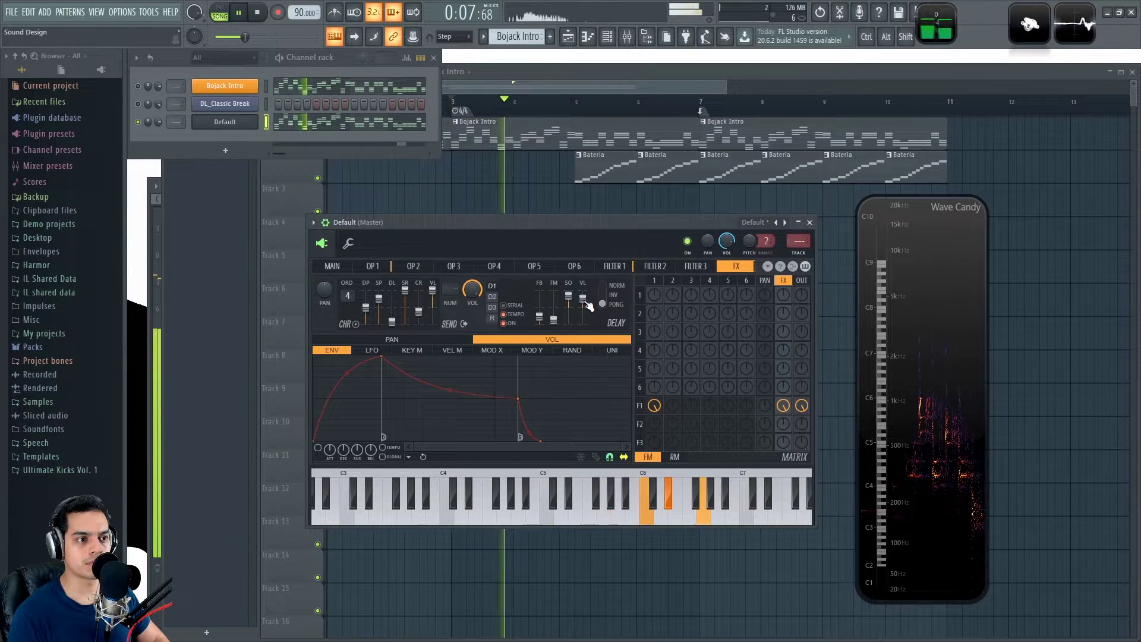
{"action": "key", "text": "space"}
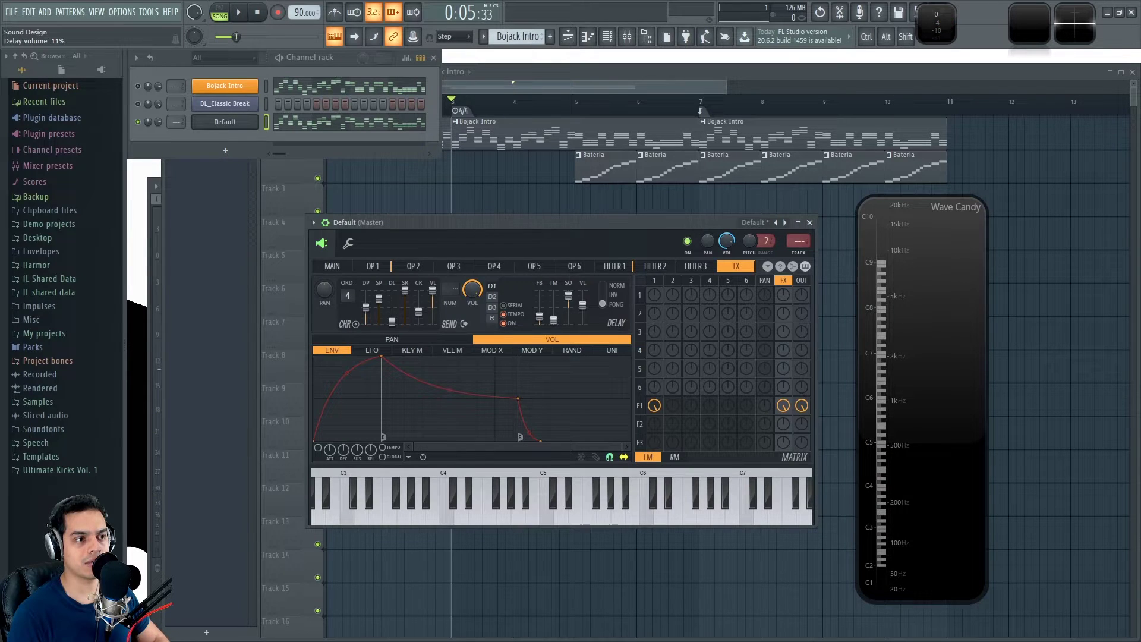
{"action": "key", "text": "space"}
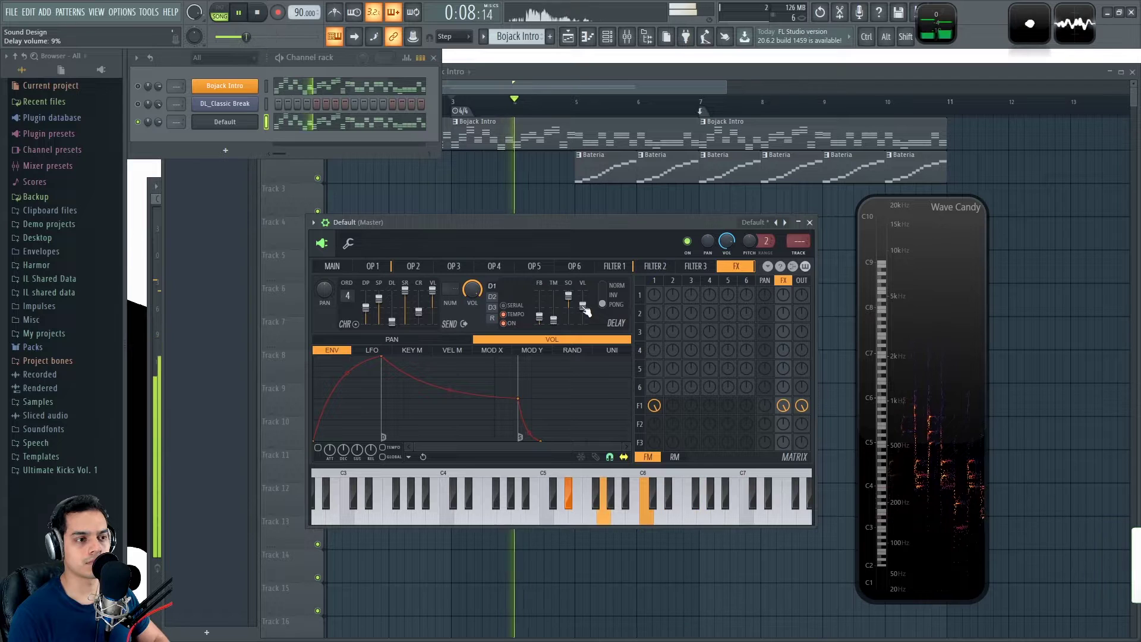
- Compare the melody with the first delay switched off and back on
{"action": "key", "text": "space"}
{"action": "key", "text": "space"}
{"action": "key", "text": "space"}
{"action": "left_click", "coordinate": [510, 325]}
{"action": "key", "text": "space"}
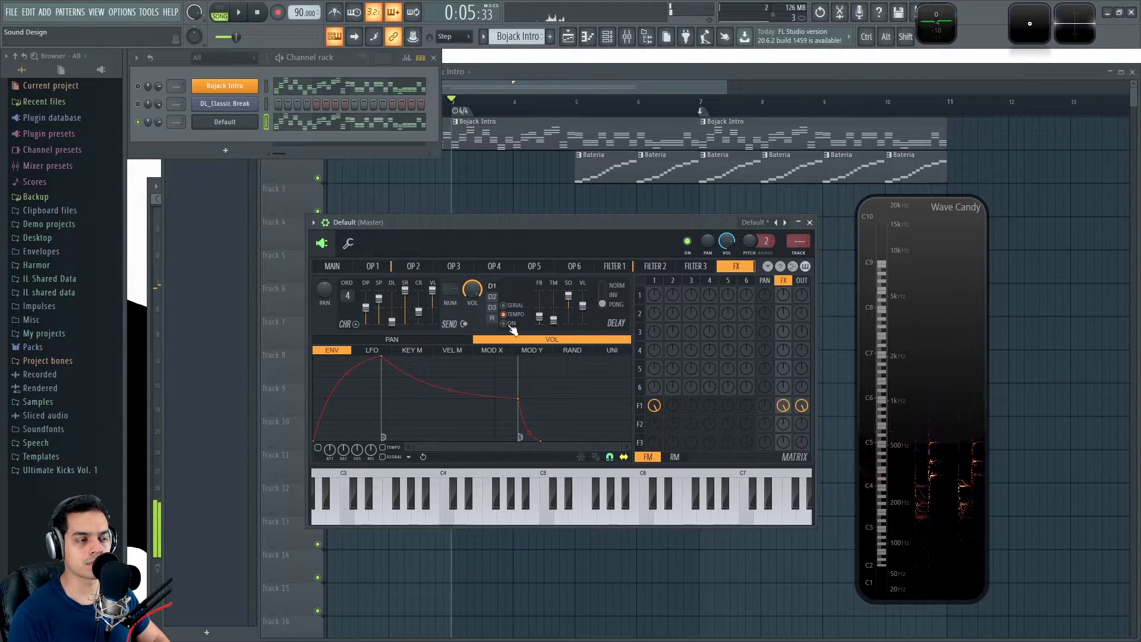
{"action": "left_click", "coordinate": [510, 325]}
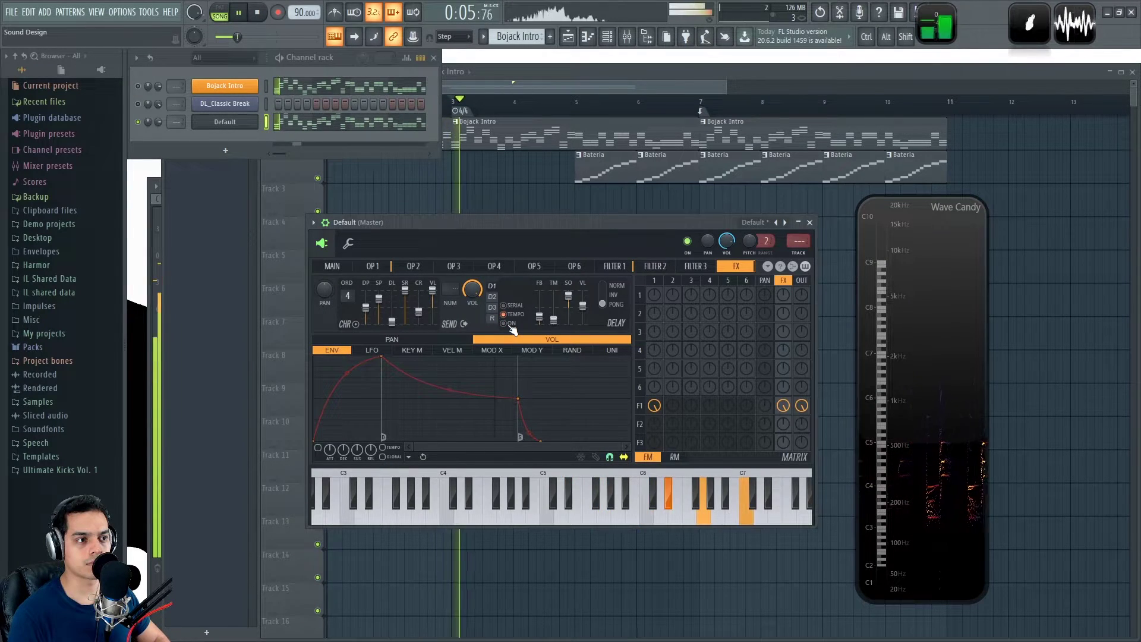
{"action": "key", "text": "space"}
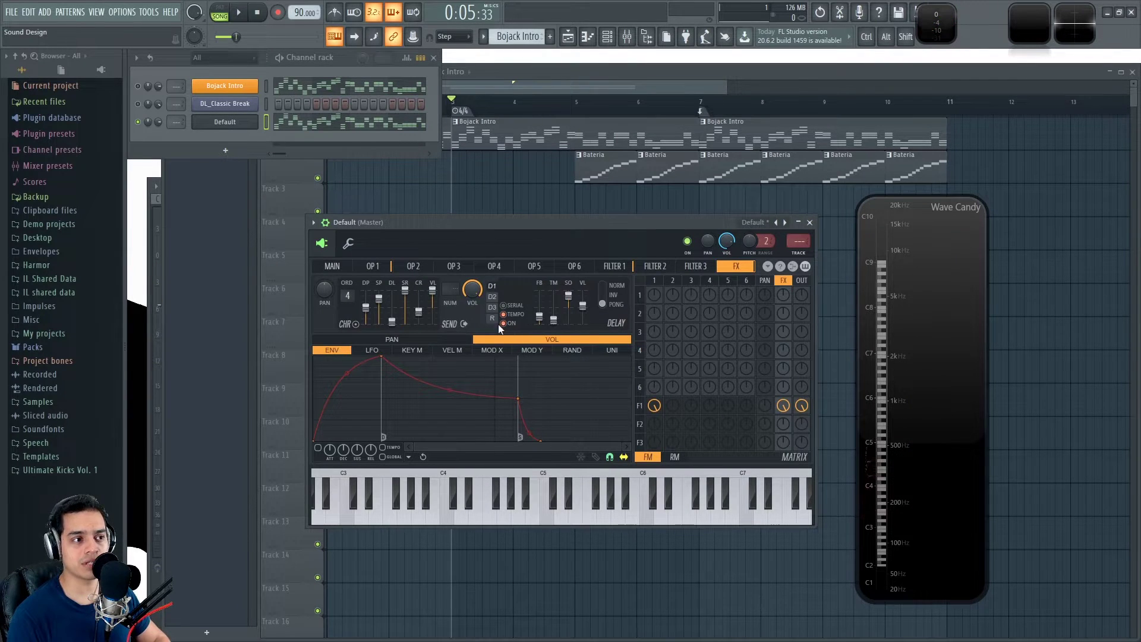
- Turn on the reverb, set its decay to 1.1 sec and play the melody with it
{"action": "left_click", "coordinate": [492, 319]}
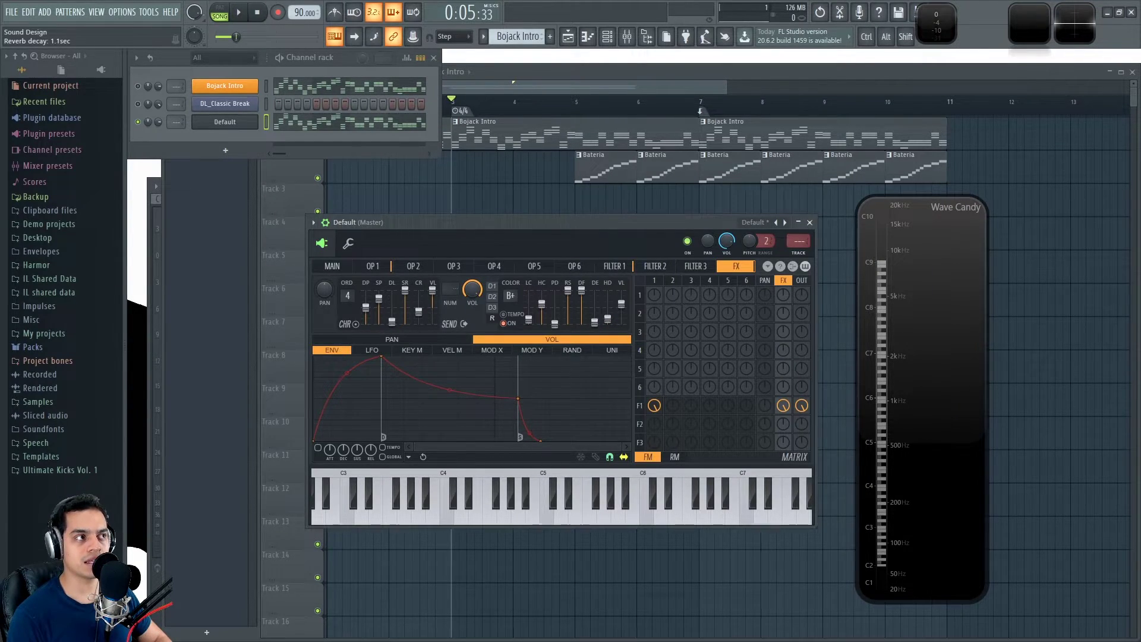
{"action": "key", "text": "space"}
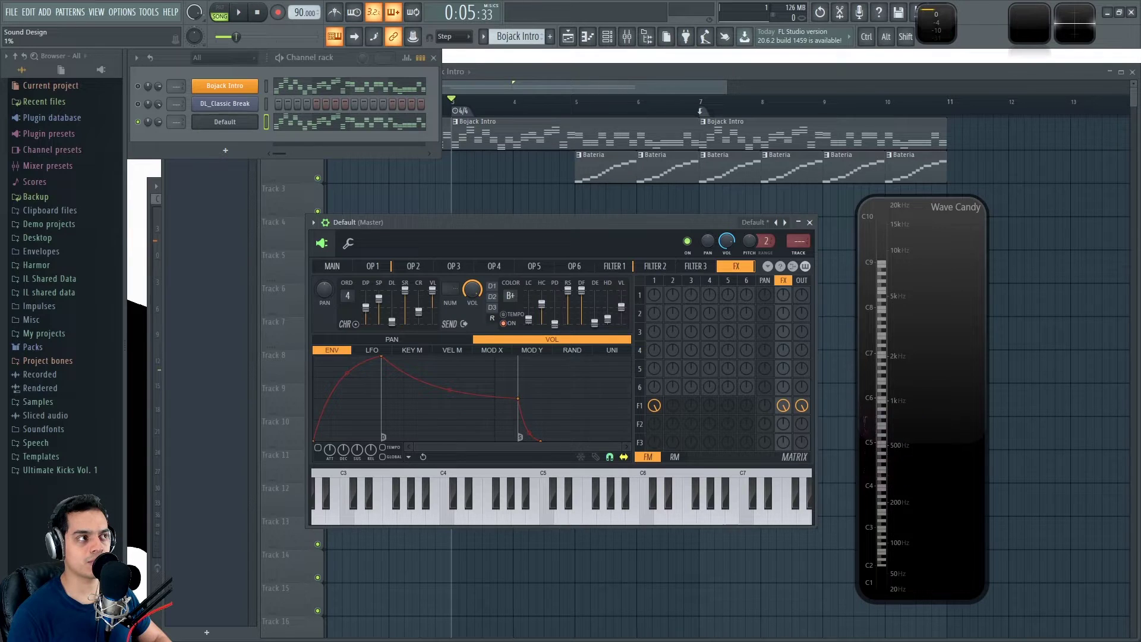
{"action": "key", "text": "space"}
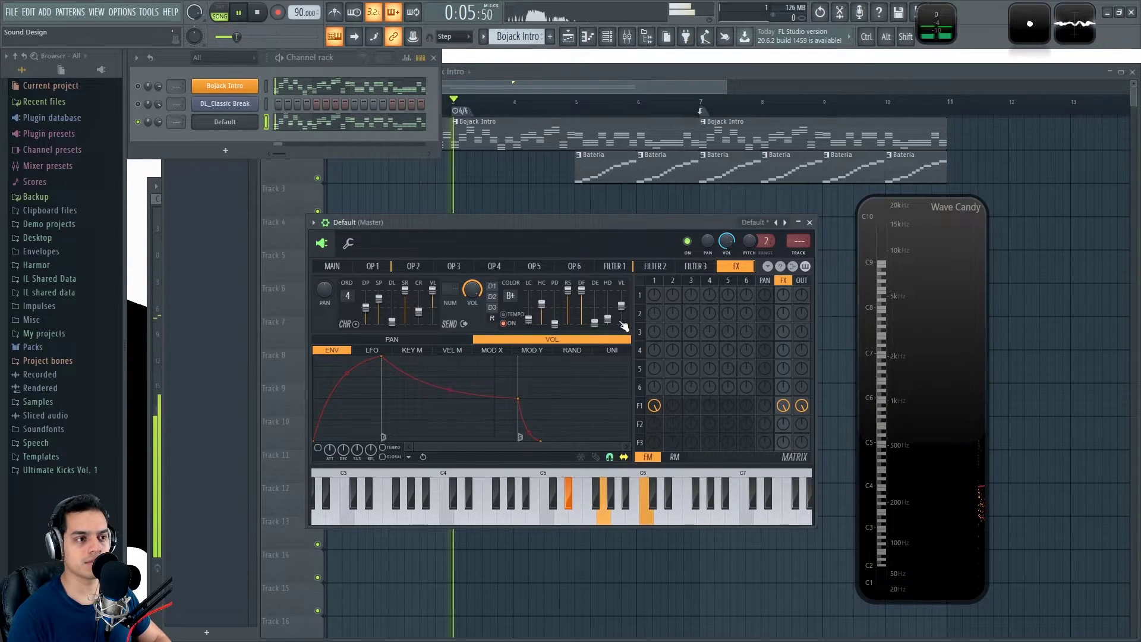
- Compare the melody with the reverb switched off and back on
{"action": "key", "text": "space"}
{"action": "left_click", "coordinate": [505, 324]}
{"action": "key", "text": "space"}
{"action": "key", "text": "space"}
{"action": "key", "text": "space"}
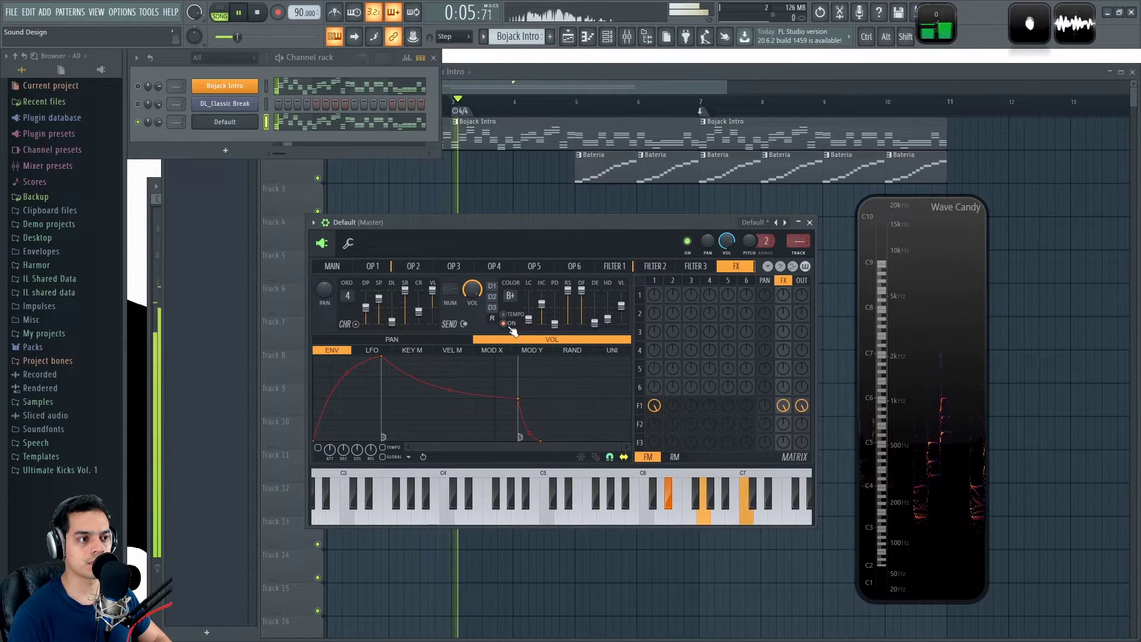
{"action": "key", "text": "space"}
{"action": "key", "text": "space"}
{"action": "key", "text": "space"}
{"action": "left_click", "coordinate": [505, 323]}
{"action": "key", "text": "space"}
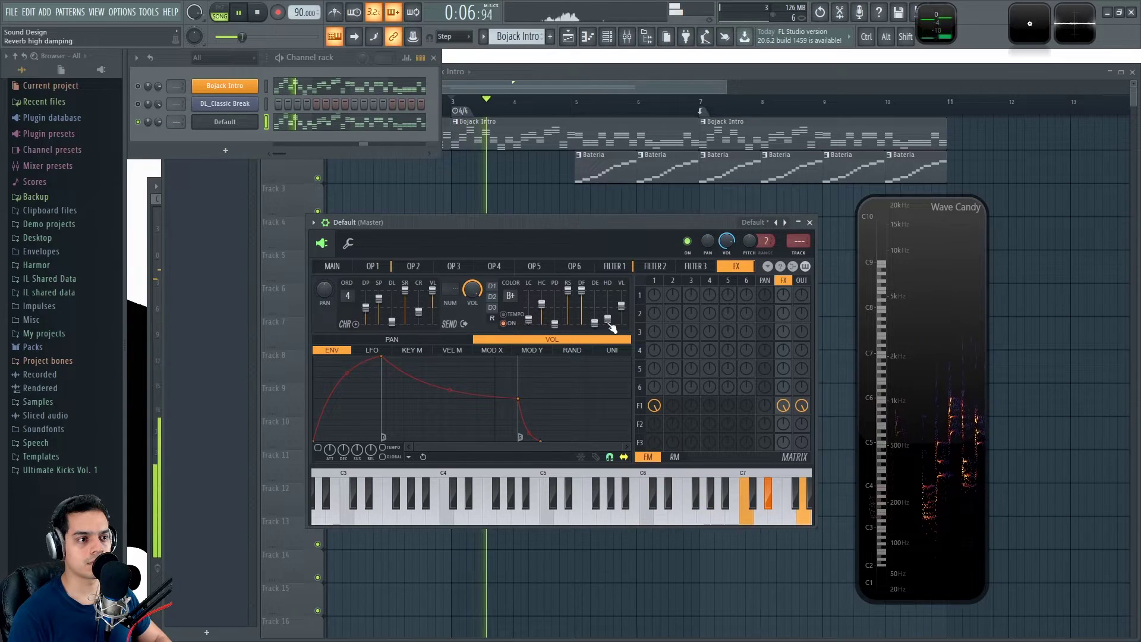
{"action": "key", "text": "space"}
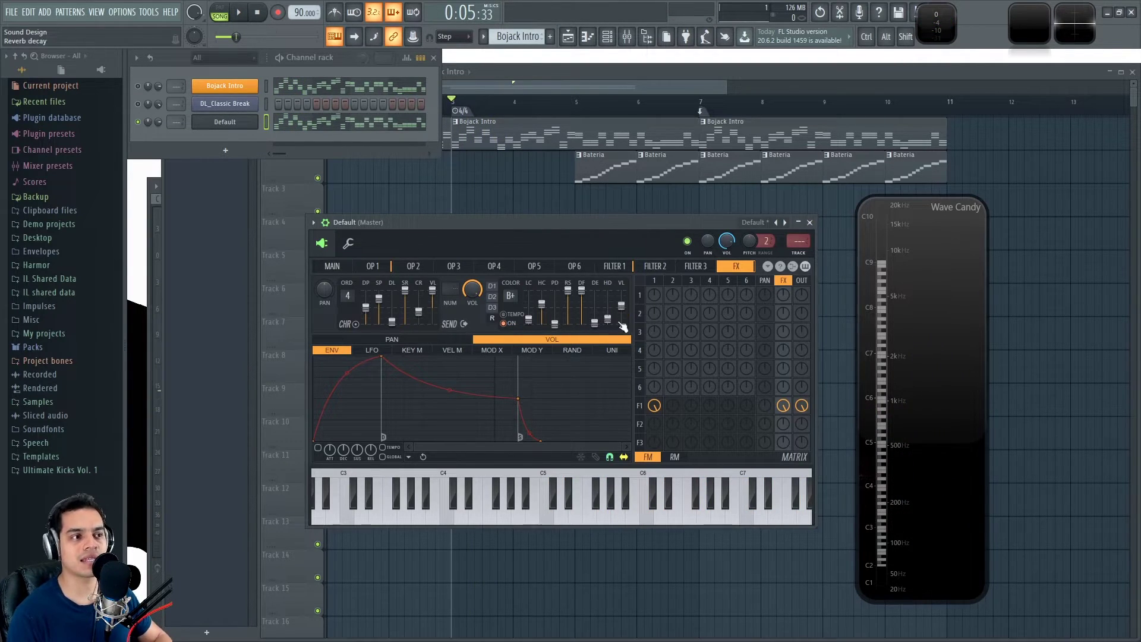
- Compare the original Bojack Intro channel with the Default channel and check operator 1 in the original patch
{"action": "left_click", "coordinate": [493, 308]}
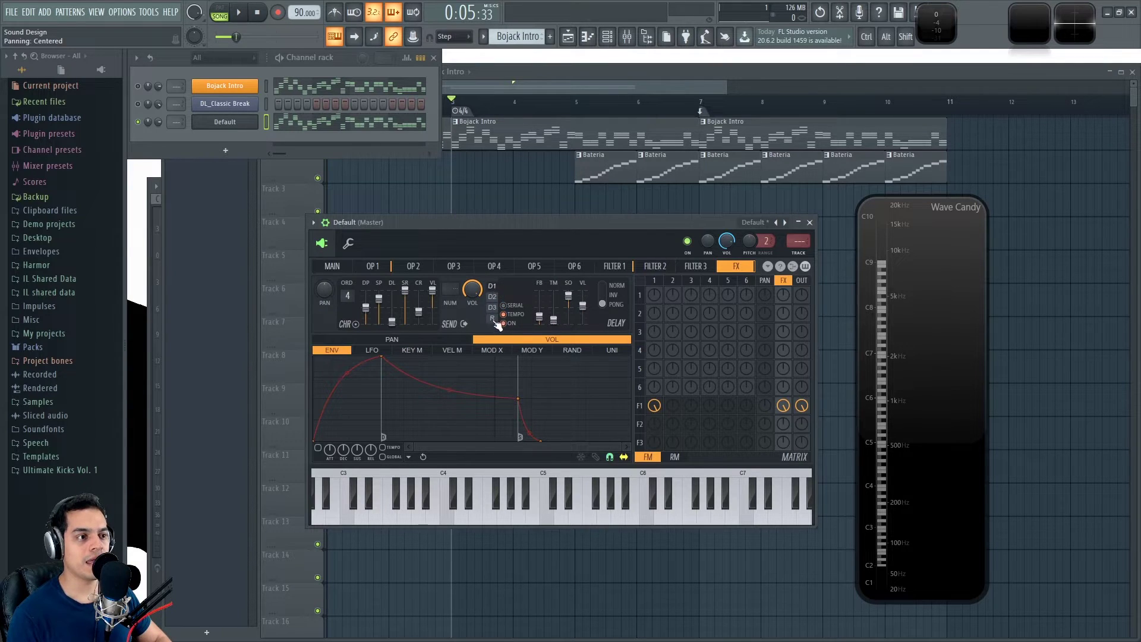
{"action": "left_click", "coordinate": [493, 318]}
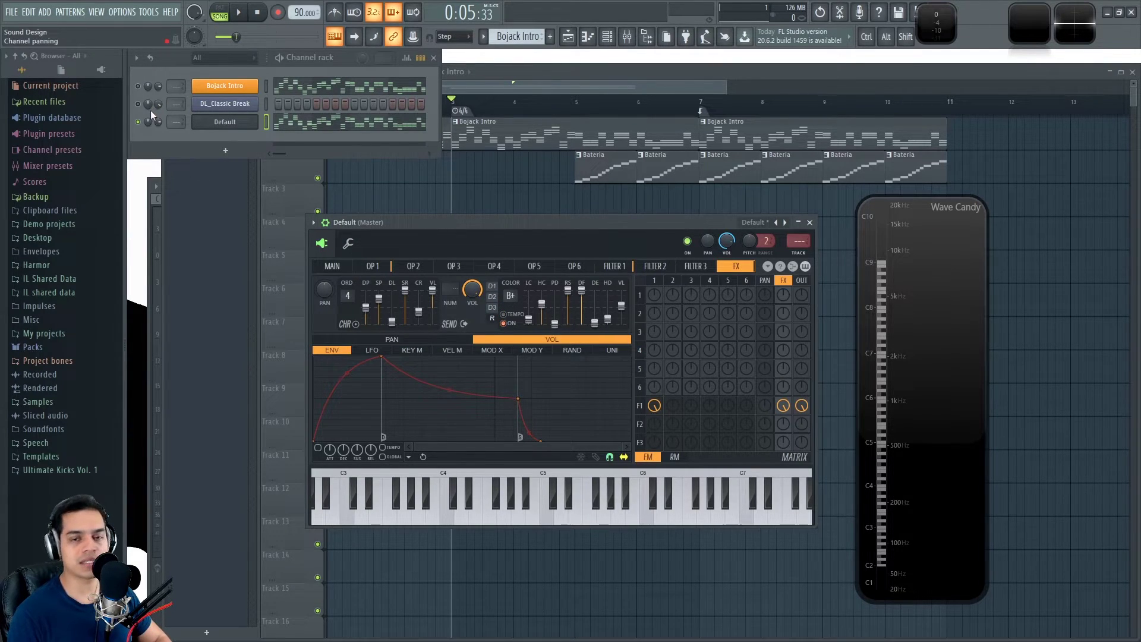
{"action": "left_click", "coordinate": [291, 75]}
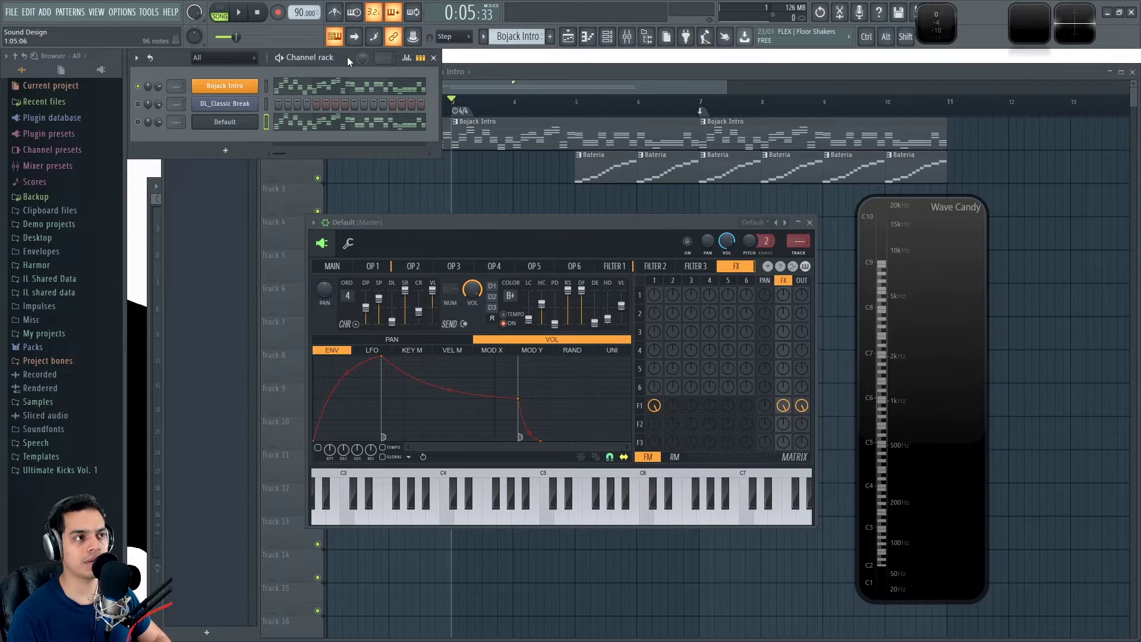
{"action": "key", "text": "space"}
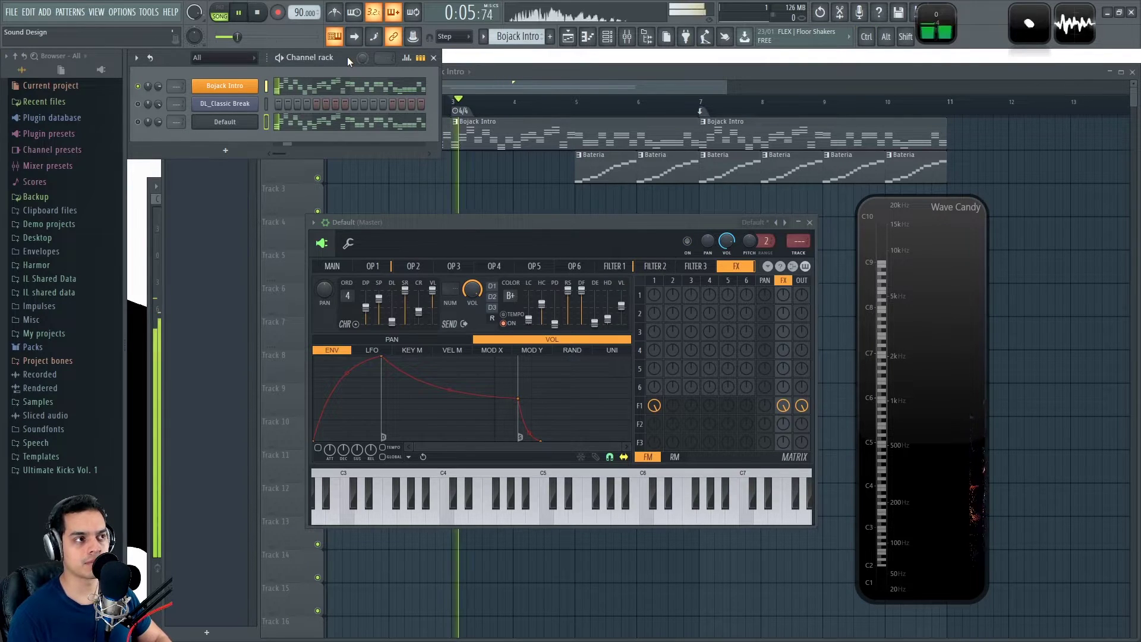
{"action": "left_click", "coordinate": [139, 123]}
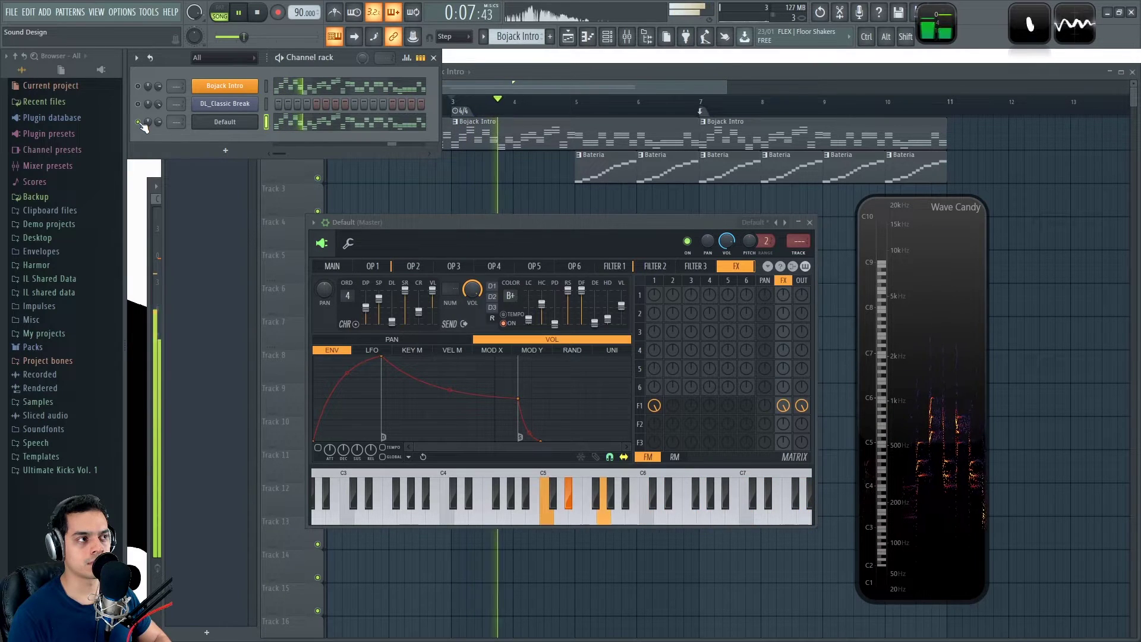
{"action": "key", "text": "space"}
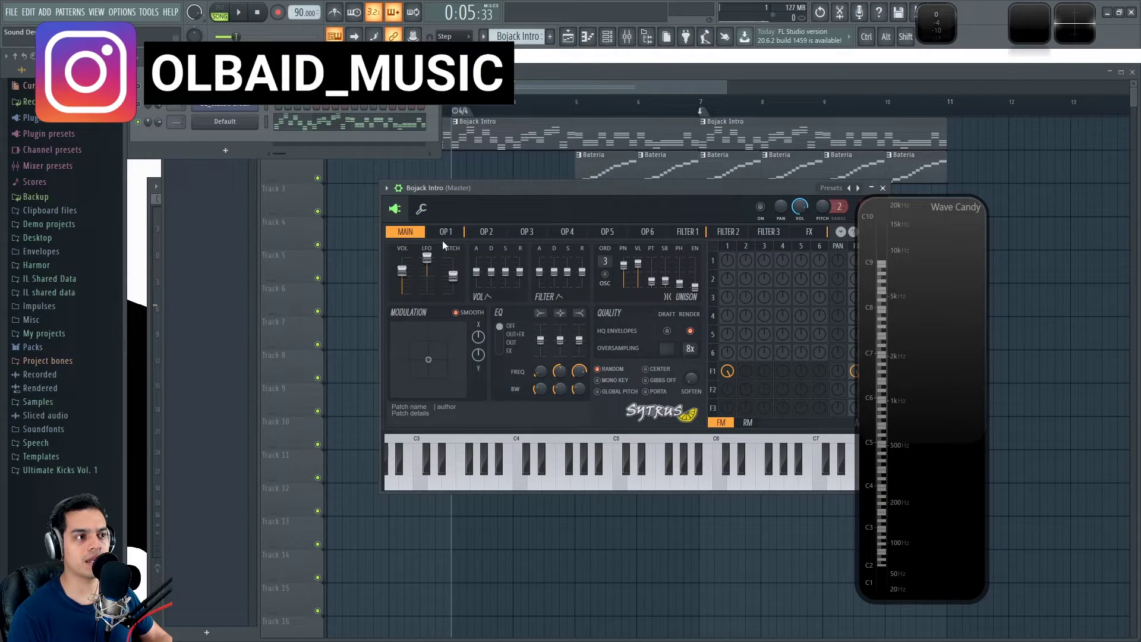
{"action": "left_click", "coordinate": [447, 234]}
{"action": "left_click_drag", "start_coordinate": [511, 188], "coordinate": [486, 188]}
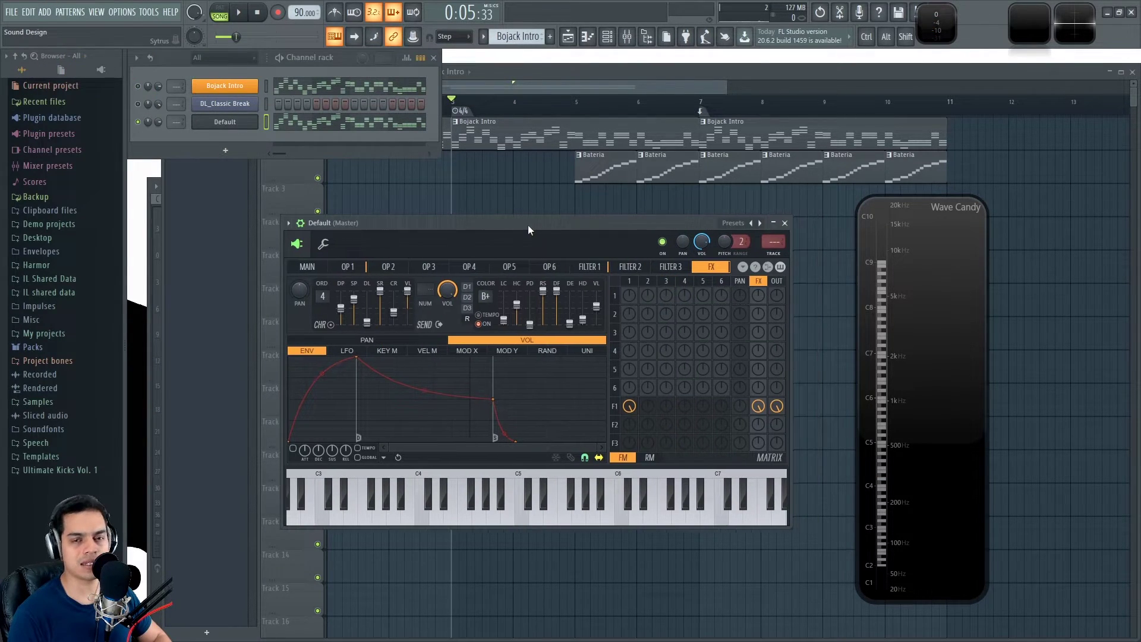
- Enable filter 1's waveshaper and reshape its curve into straight segments with a shifted middle point and a raised end point, auditioning the melody
{"action": "left_click", "coordinate": [598, 268]}
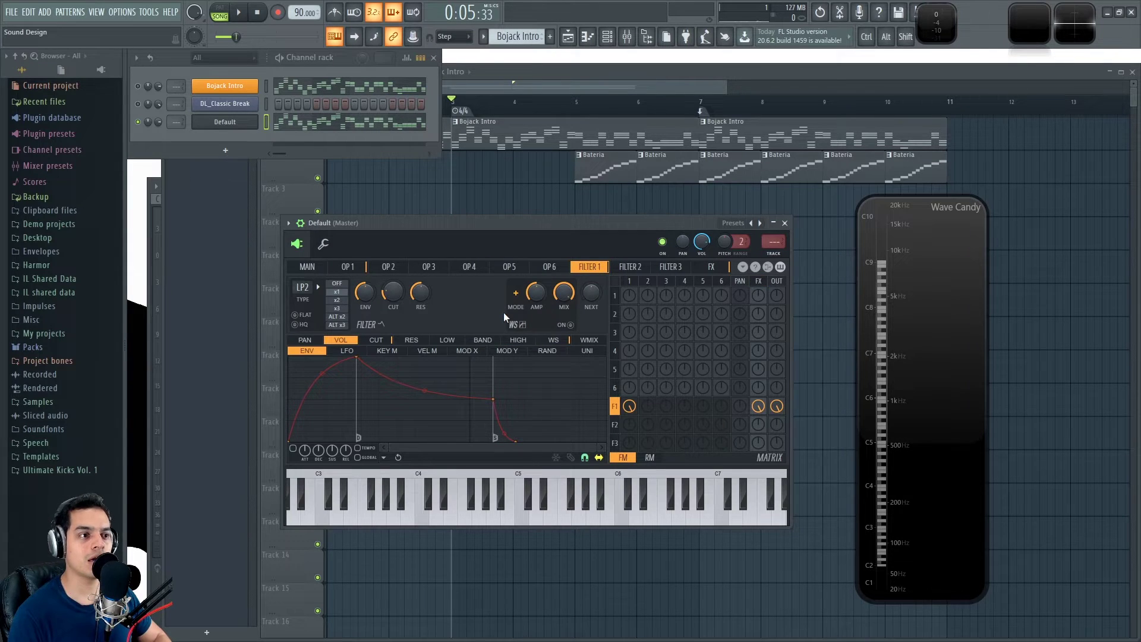
{"action": "left_click", "coordinate": [557, 341]}
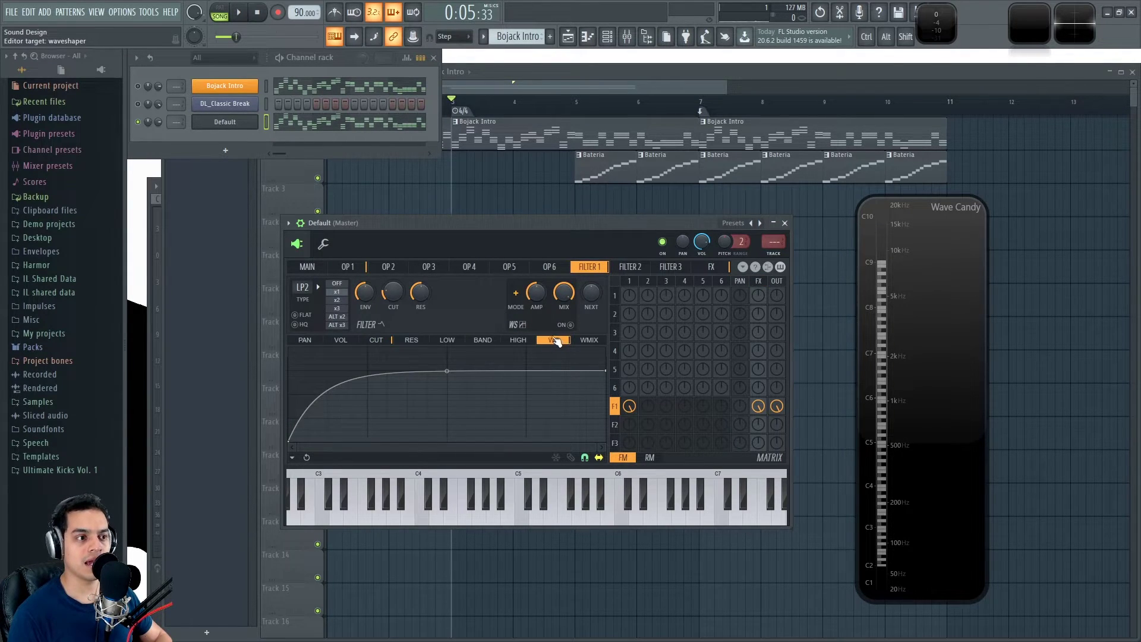
{"action": "right_click", "coordinate": [446, 371]}
{"action": "right_click", "coordinate": [452, 382]}
{"action": "left_click_drag", "start_coordinate": [605, 371], "coordinate": [605, 353]}
{"action": "key", "text": "space"}
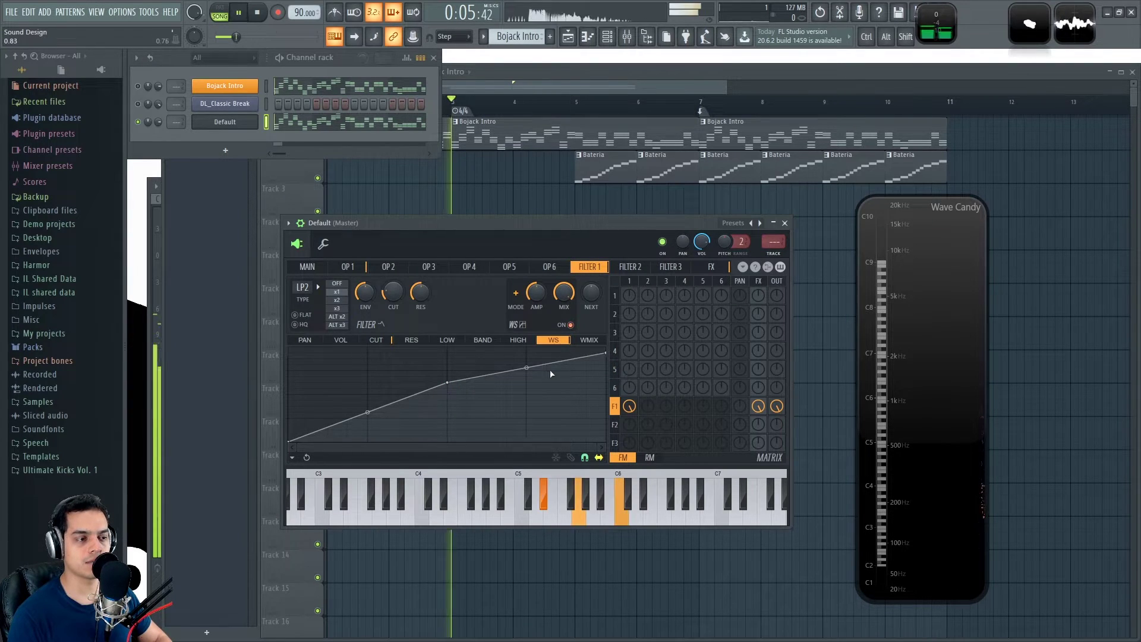
{"action": "left_click_drag", "start_coordinate": [451, 383], "coordinate": [497, 370]}
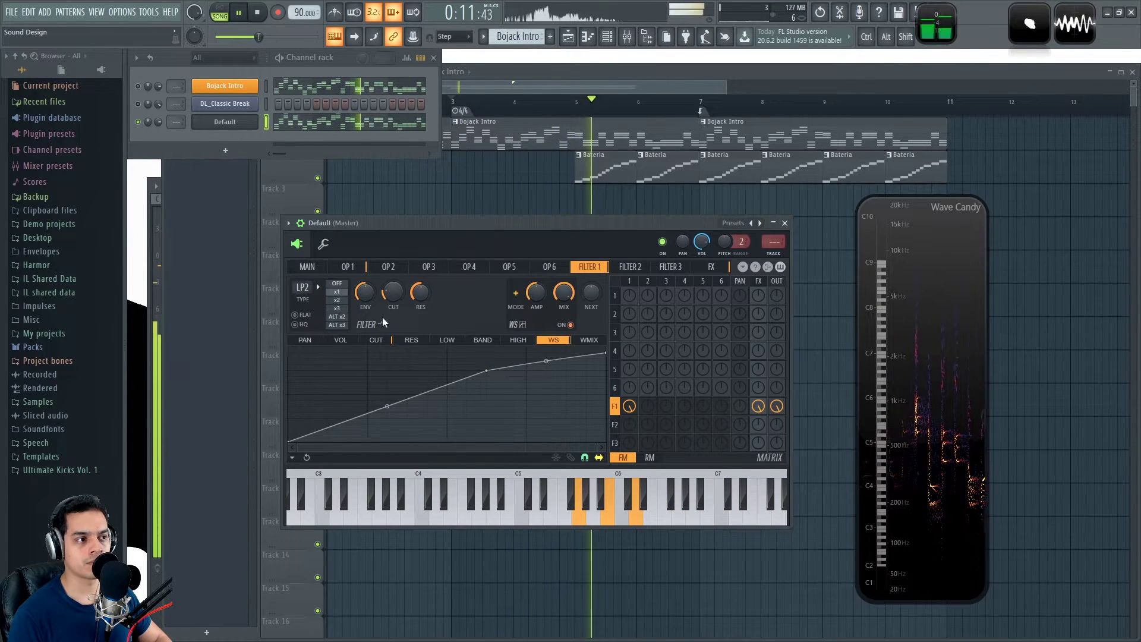
{"action": "key", "text": "space"}
- Adjust filter 1's resonance and cutoff while listening to the melody
{"action": "left_click_drag", "start_coordinate": [426, 294], "coordinate": [425, 293]}
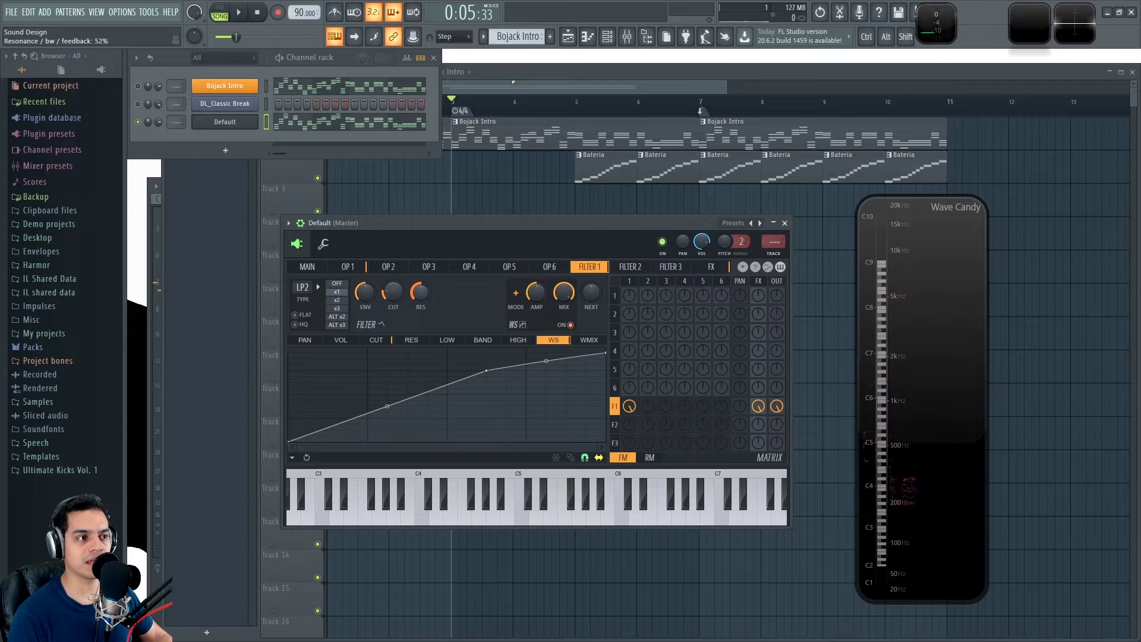
{"action": "key", "text": "space"}
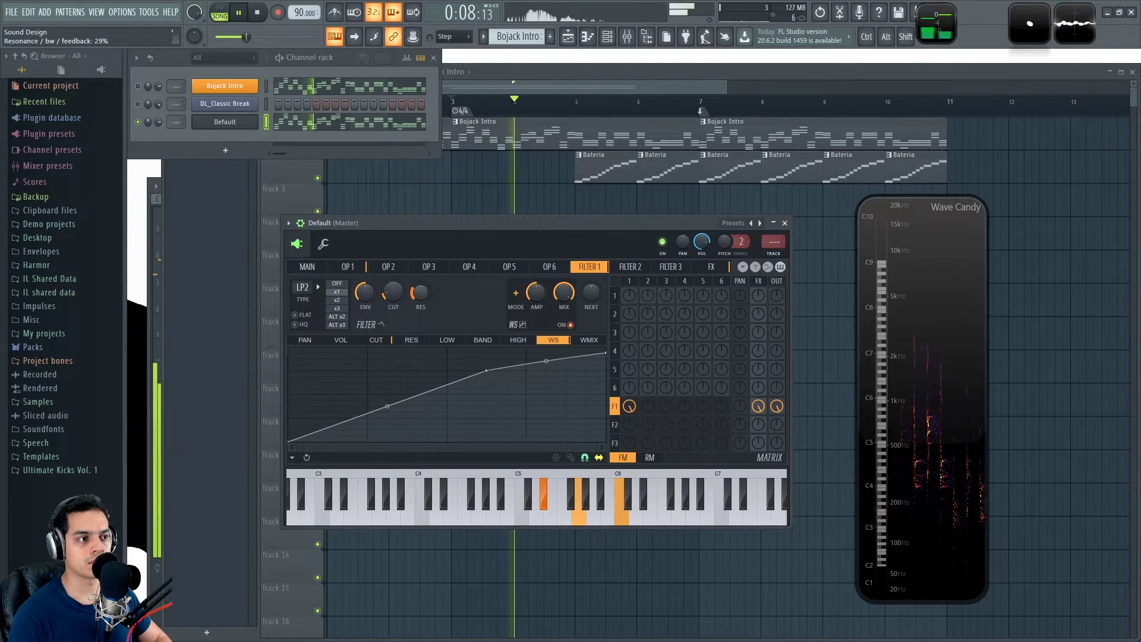
{"action": "left_click_drag", "start_coordinate": [393, 292], "coordinate": [393, 295]}
{"action": "key", "text": "space"}
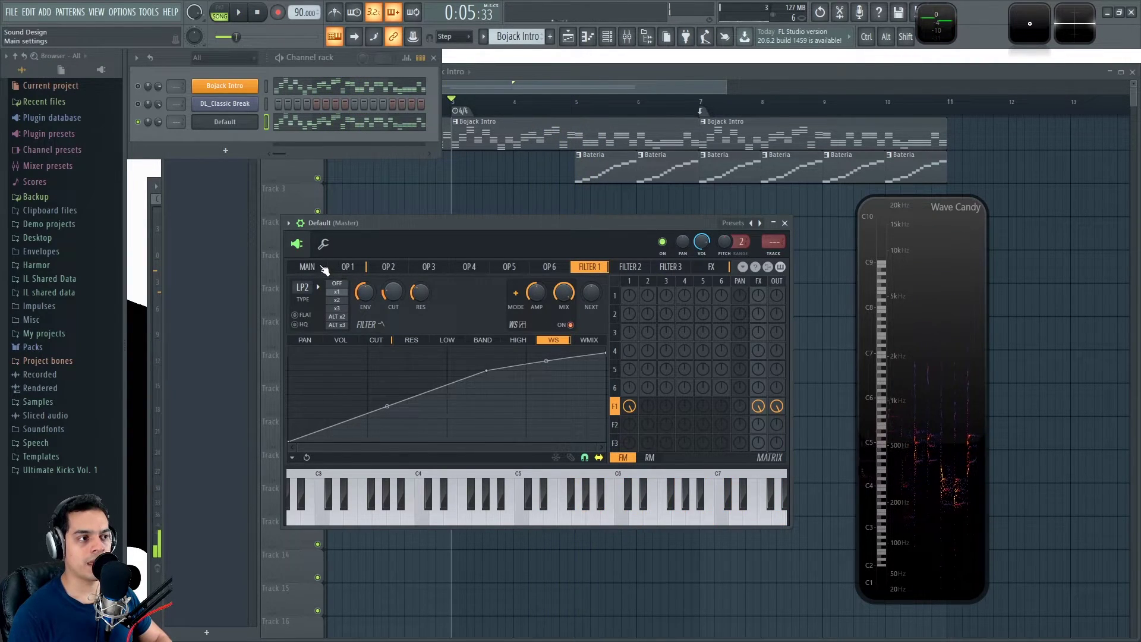
- Raise the unison sub level slightly in the main settings while the melody plays
{"action": "left_click", "coordinate": [307, 267]}
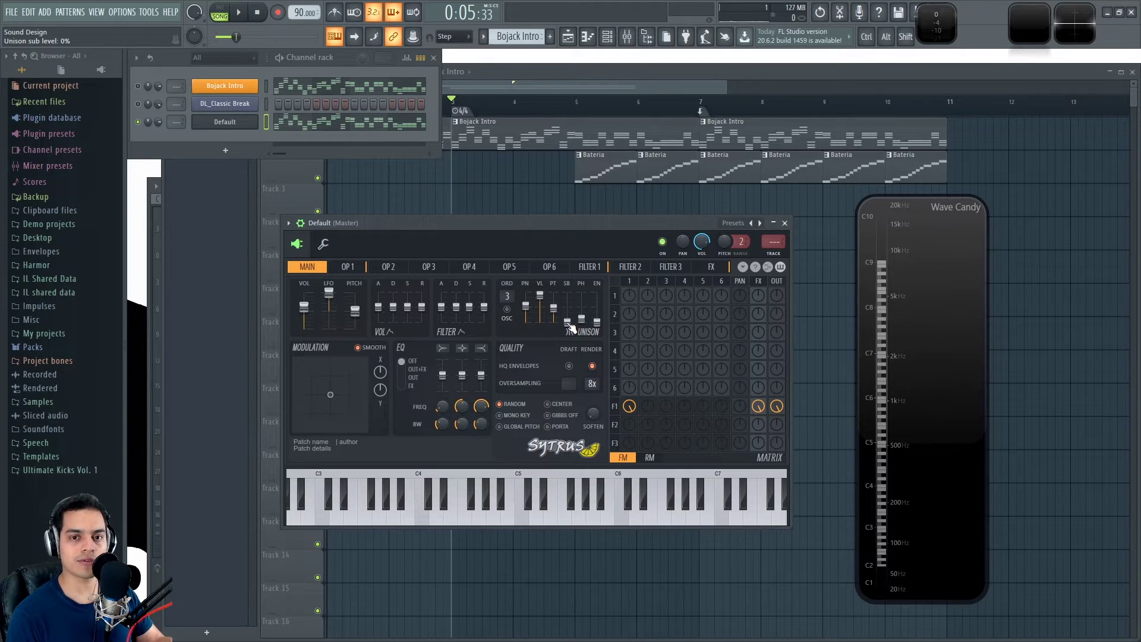
{"action": "key", "text": "space"}
{"action": "left_click_drag", "start_coordinate": [567, 323], "coordinate": [567, 316]}
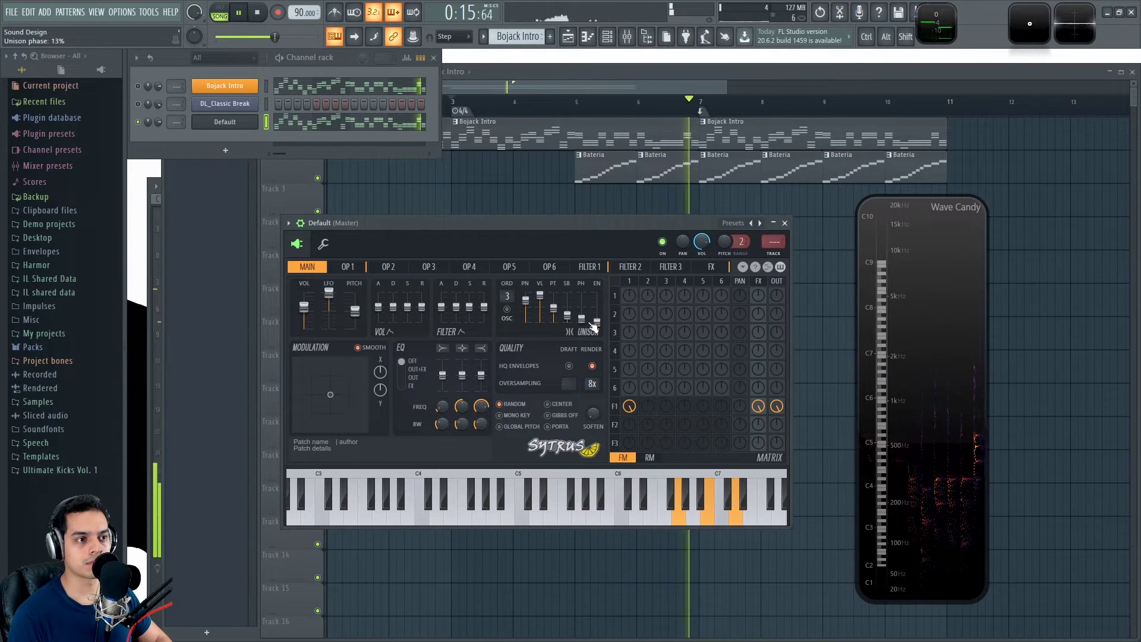
{"action": "key", "text": "space"}
- Solo the Bojack Intro channel and the Default channel in turn to compare the original sound with the finished patch
{"action": "right_click", "coordinate": [139, 87]}
{"action": "key", "text": "space"}
{"action": "key", "text": "space"}
{"action": "right_click", "coordinate": [138, 122]}
{"action": "key", "text": "space"}
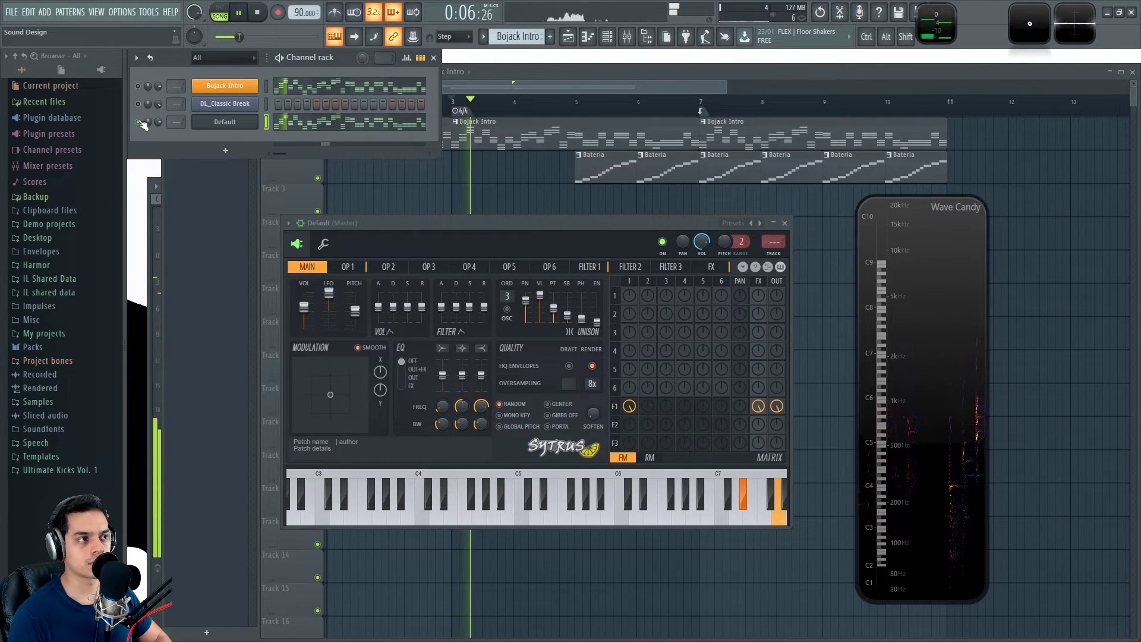
{"action": "key", "text": "space"}
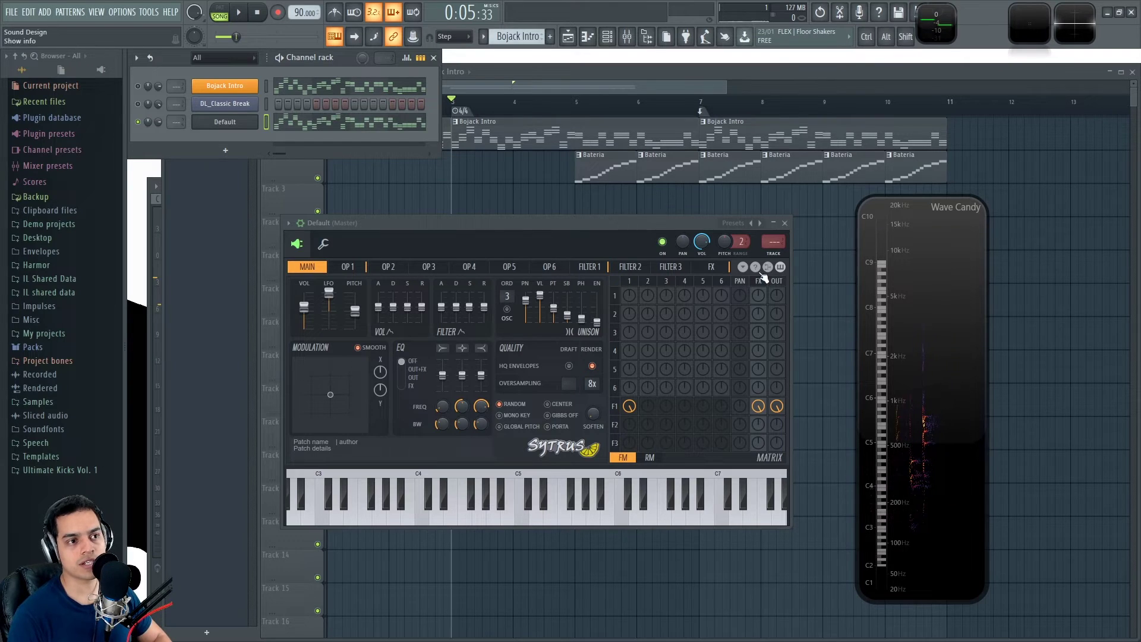
{"action": "left_click_drag", "start_coordinate": [617, 222], "coordinate": [594, 228]}
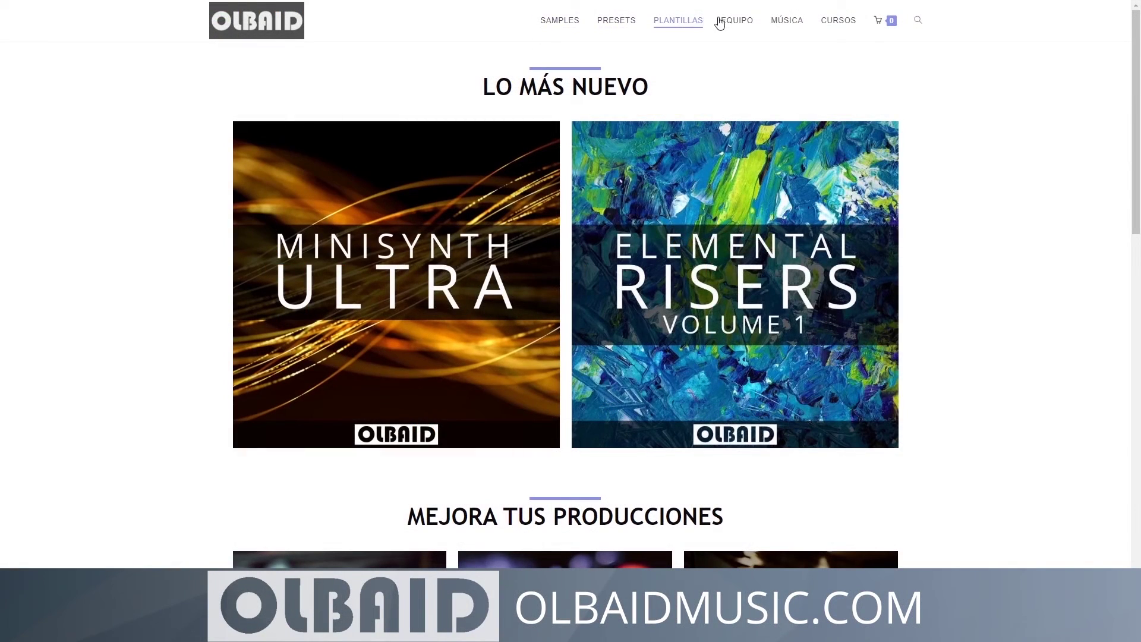
{"action": "scroll", "coordinate": [973, 173], "scroll_direction": "down", "scroll_amount": 5}
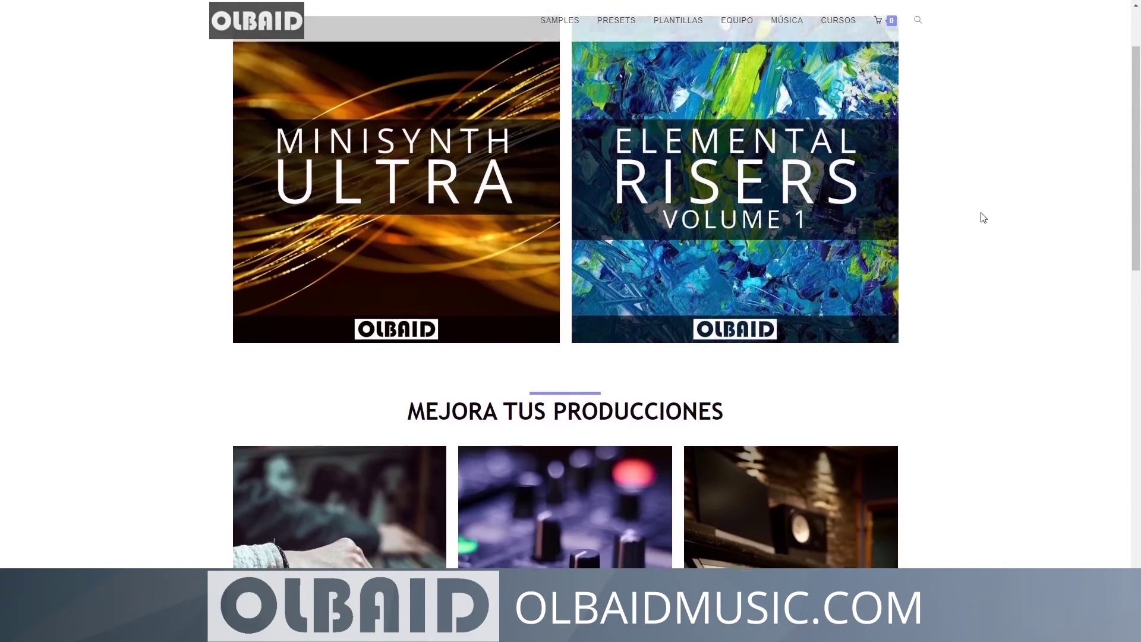
{"action": "scroll", "coordinate": [973, 291], "scroll_direction": "down", "scroll_amount": 7}
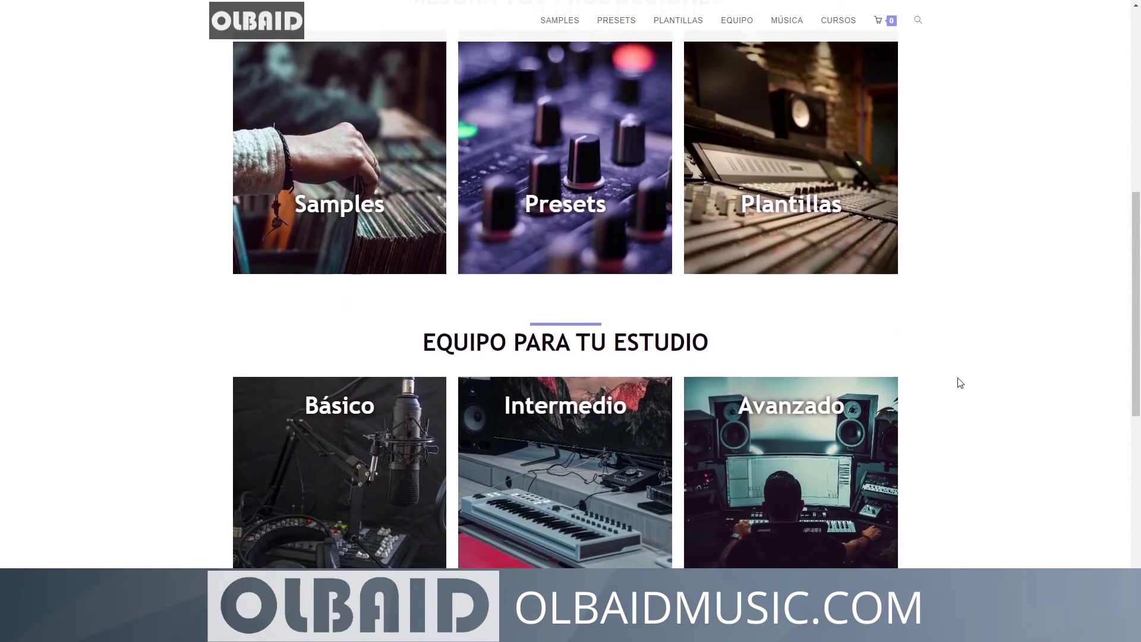